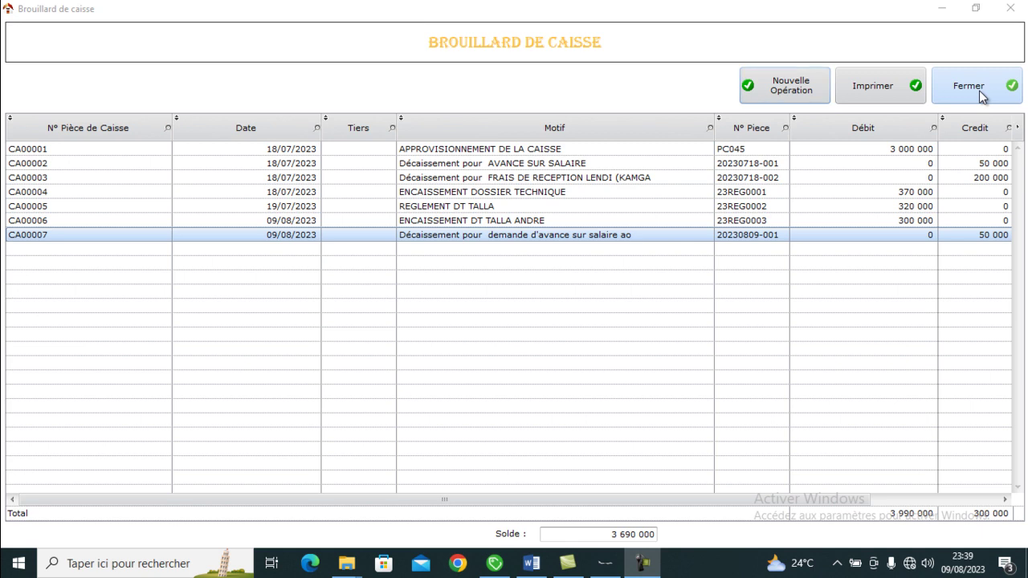
- Close the Brouillard de caisse window, which lists CA00001–CA00007 with a 3 690 000 balance
{"action": "left_click", "coordinate": [979, 92]}
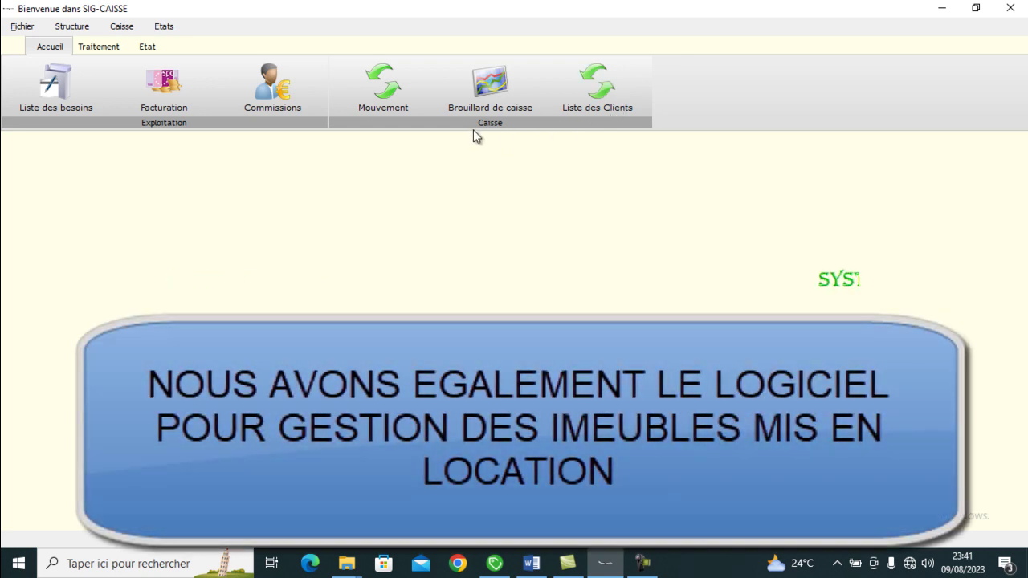
- Start a new cash operation in the Brouillard de caisse with the first client as Tiers
{"action": "left_click", "coordinate": [495, 85]}
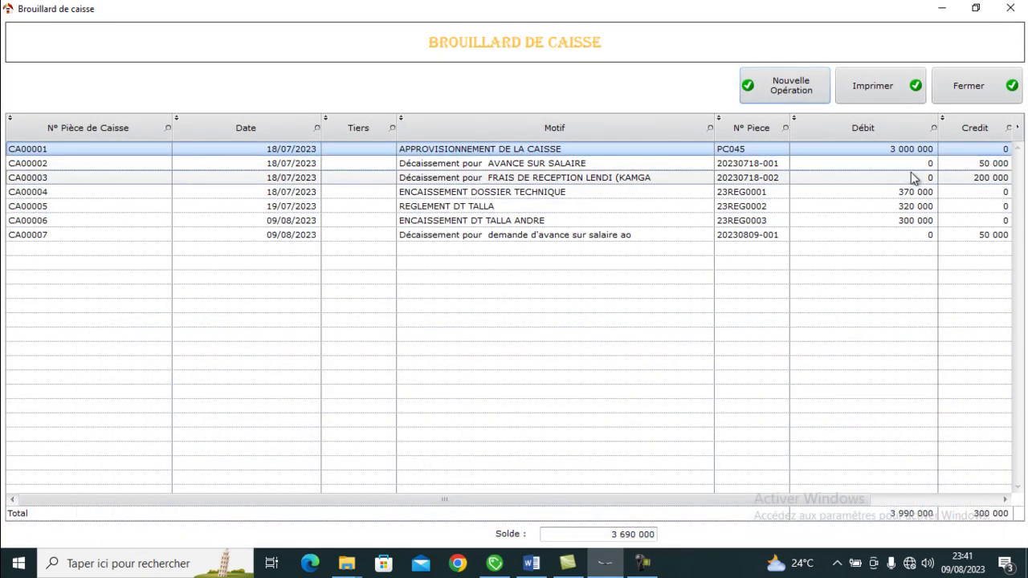
{"action": "left_click", "coordinate": [809, 94]}
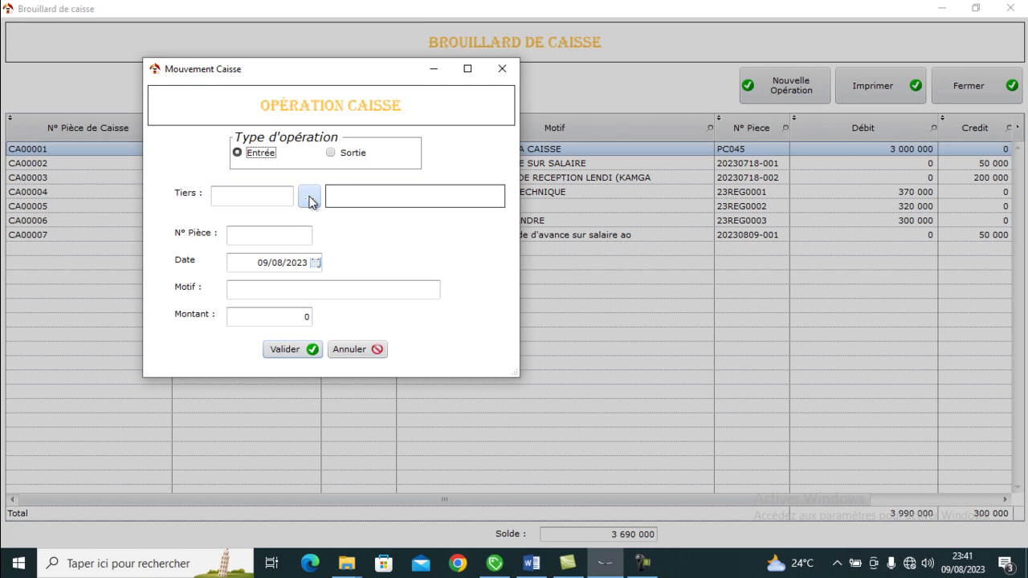
{"action": "left_click", "coordinate": [309, 198]}
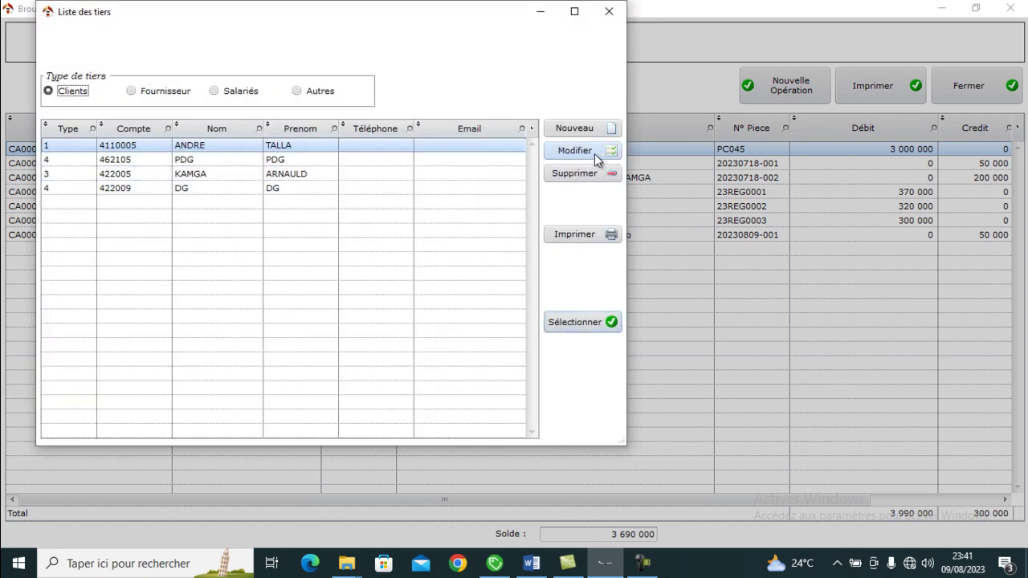
{"action": "double_click", "coordinate": [391, 240]}
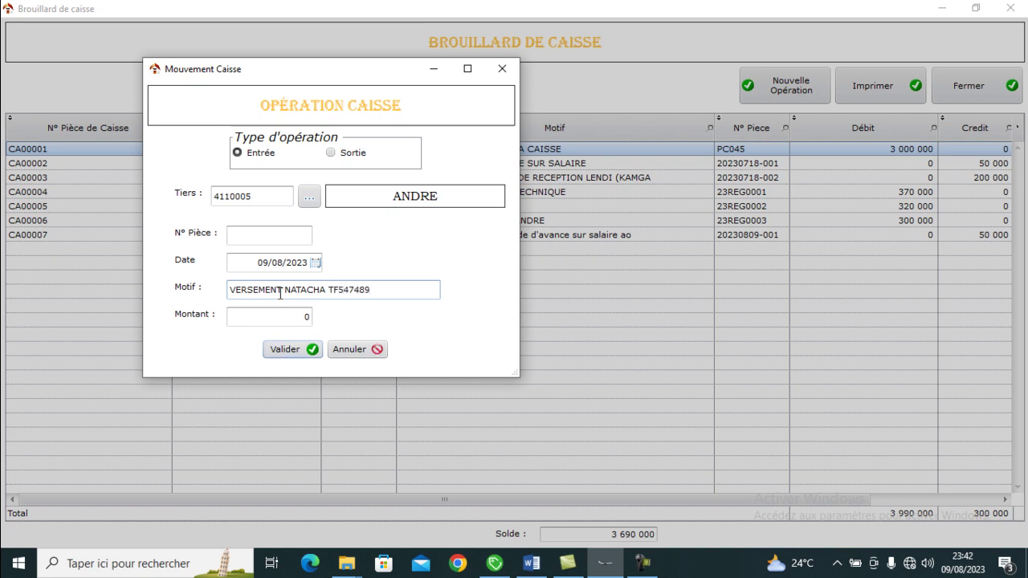
- Enter 950 000 as the amount and validate, saving deposit CA00008
{"action": "left_click", "coordinate": [279, 314]}
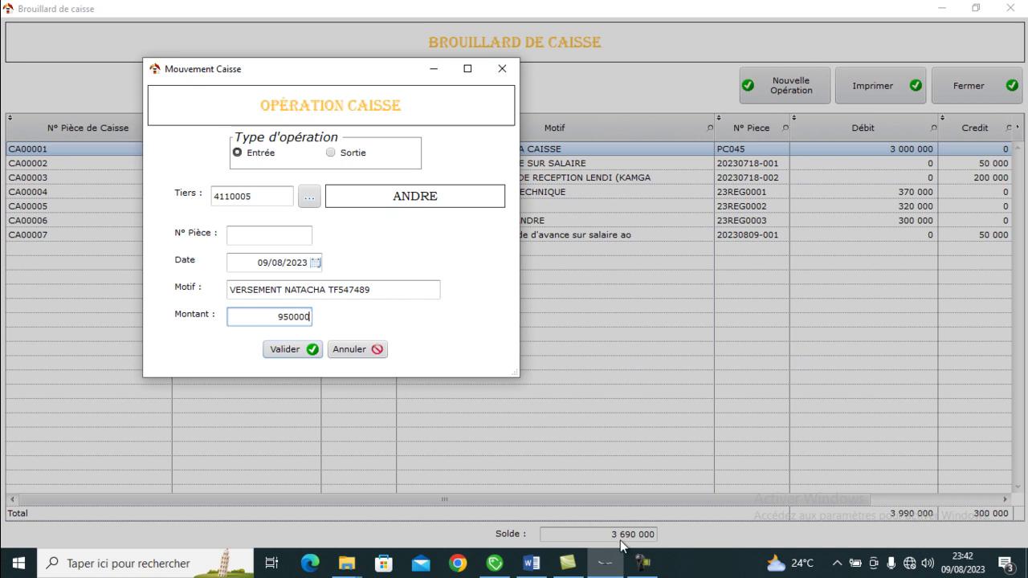
{"action": "left_click", "coordinate": [284, 350]}
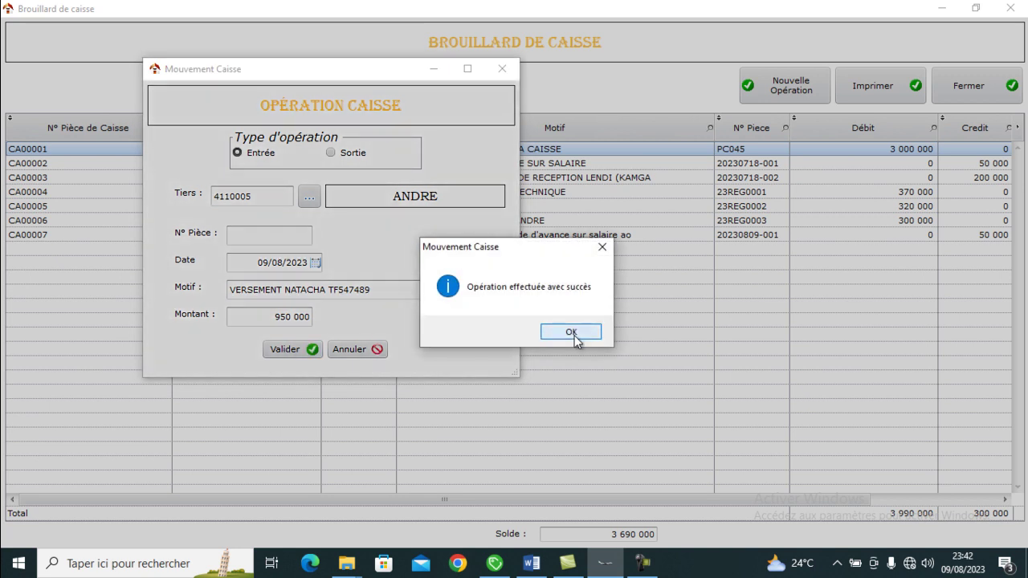
{"action": "left_click", "coordinate": [571, 333]}
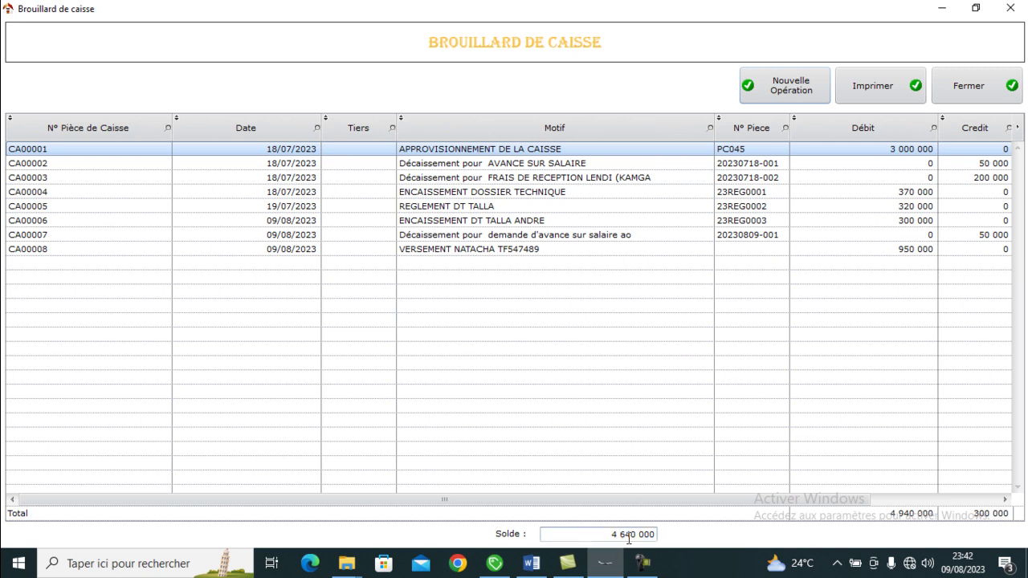
{"action": "left_click", "coordinate": [462, 254]}
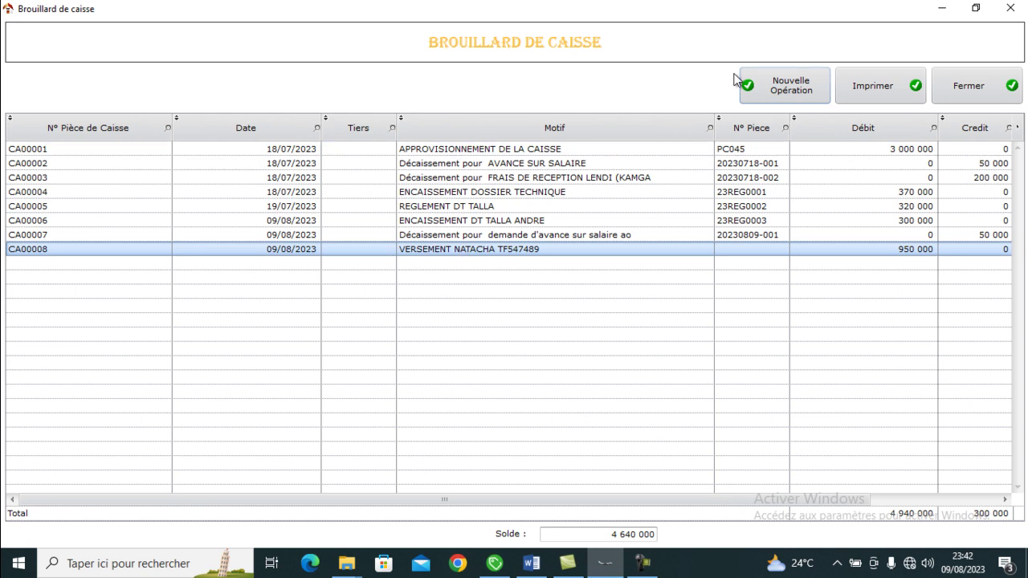
- Open and cancel another new operation, then close the cash ledger
{"action": "left_click", "coordinate": [786, 86]}
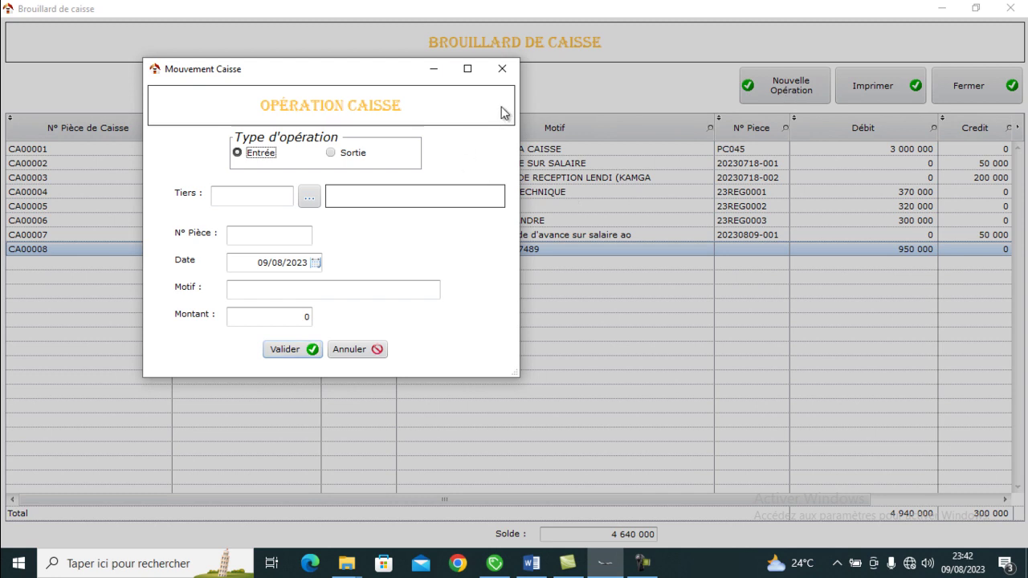
{"action": "left_click", "coordinate": [502, 72]}
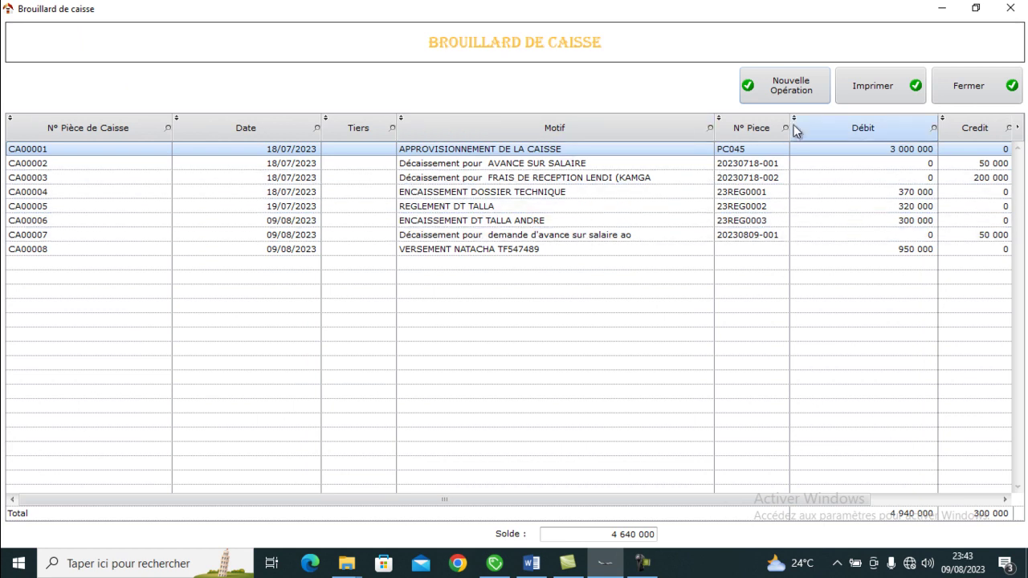
{"action": "left_click", "coordinate": [970, 90]}
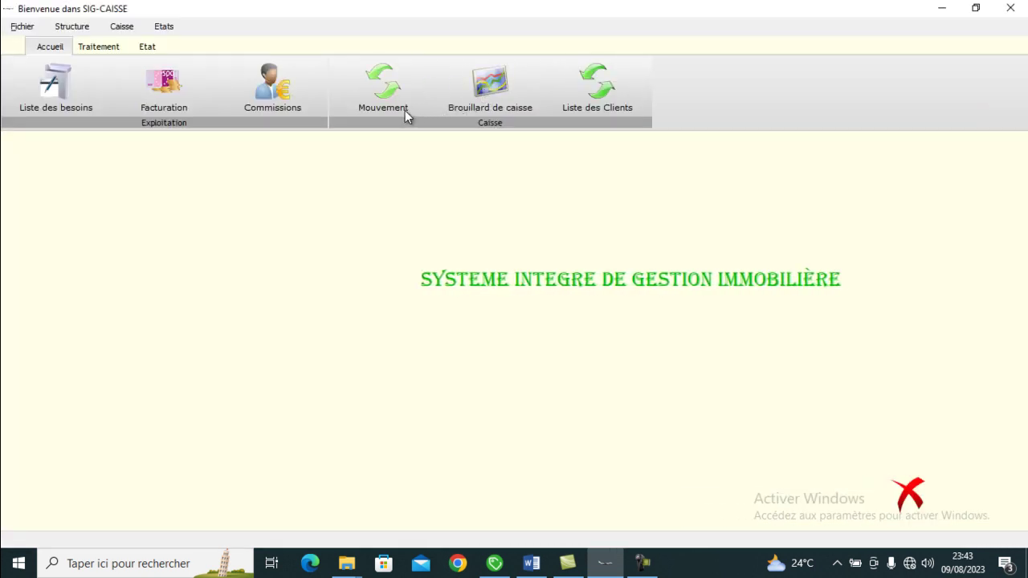
- Start a new invoice in Facturation and select the client
{"action": "left_click", "coordinate": [159, 91]}
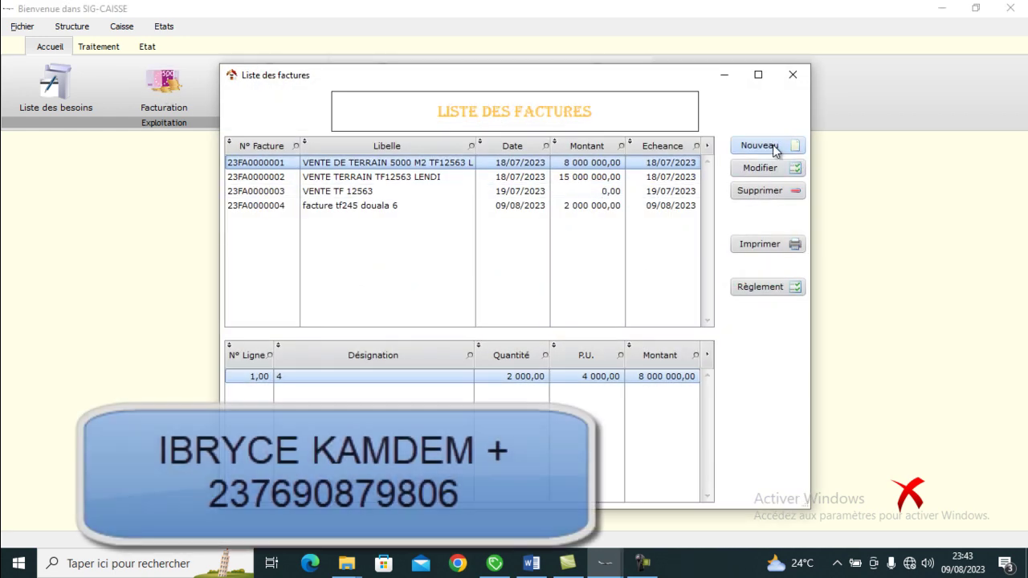
{"action": "left_click", "coordinate": [772, 145]}
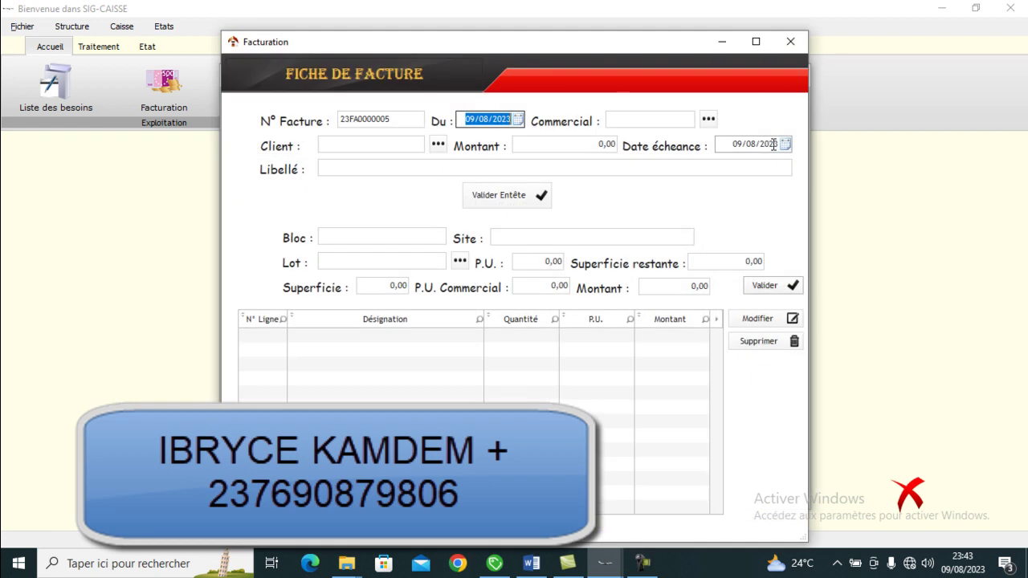
{"action": "left_click", "coordinate": [434, 149]}
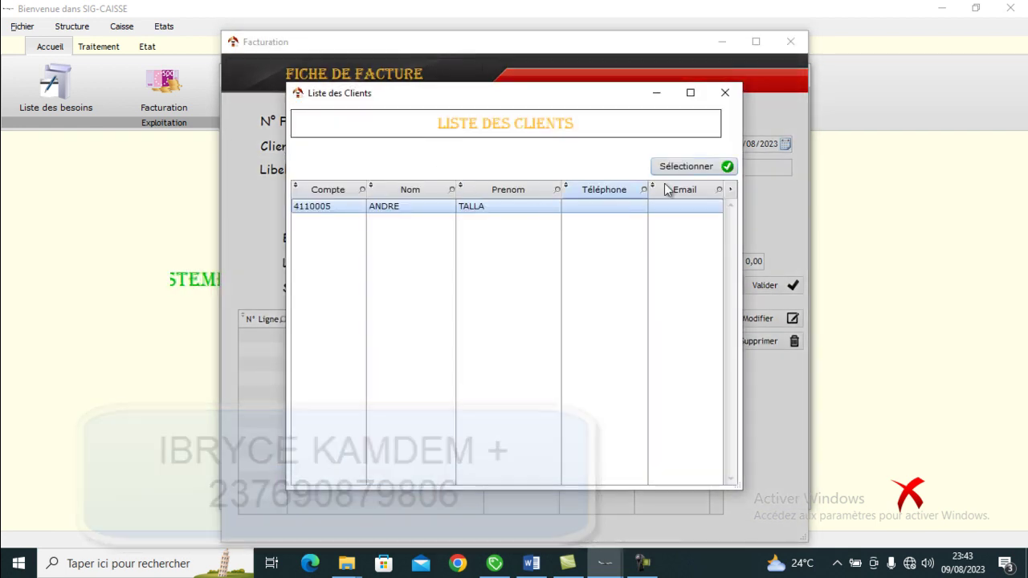
{"action": "left_click", "coordinate": [692, 165]}
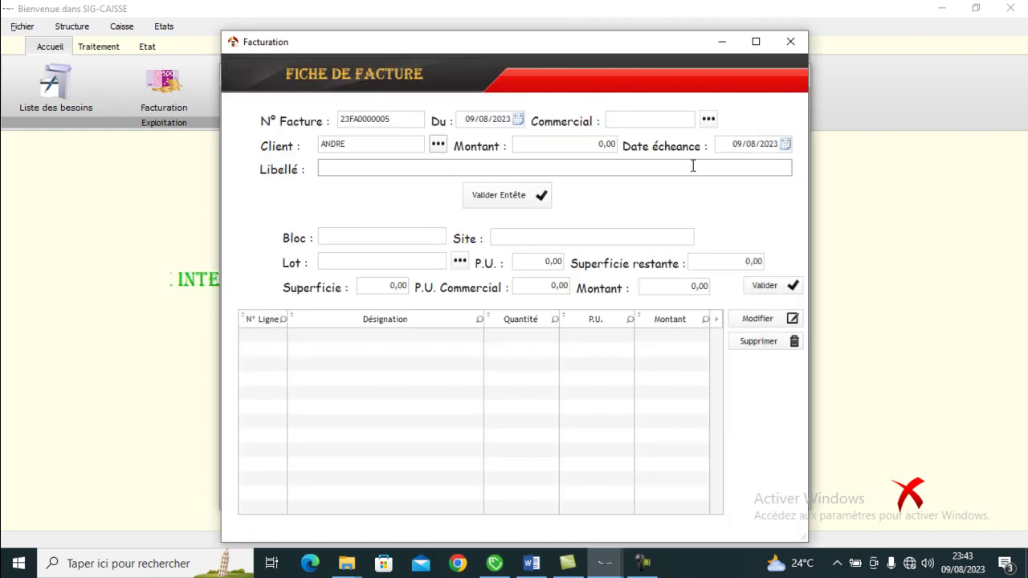
- Label invoice 23FA0000005 with the client and site BEDIMO, then save the header
{"action": "left_click", "coordinate": [553, 150]}
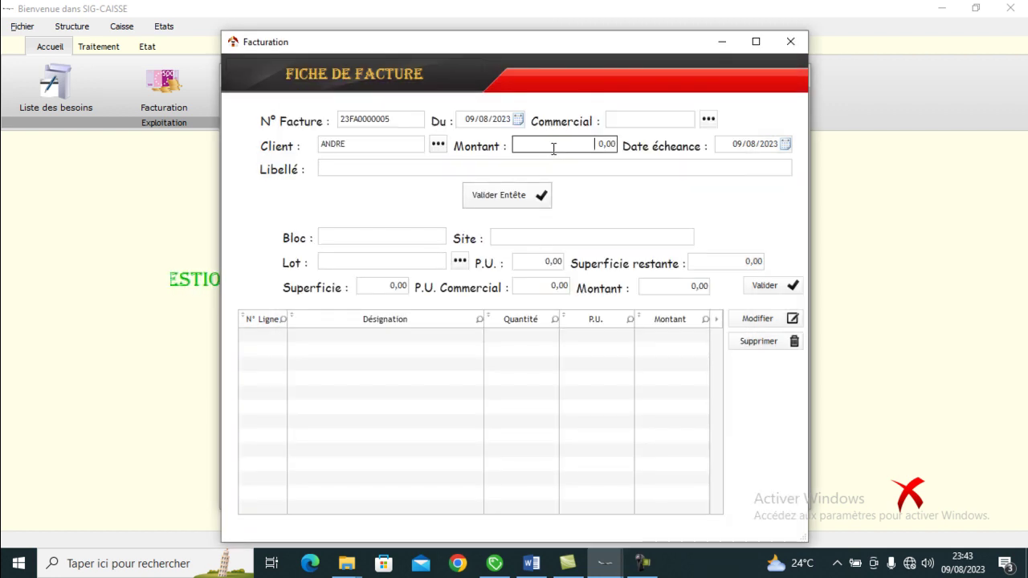
{"action": "double_click", "coordinate": [553, 149]}
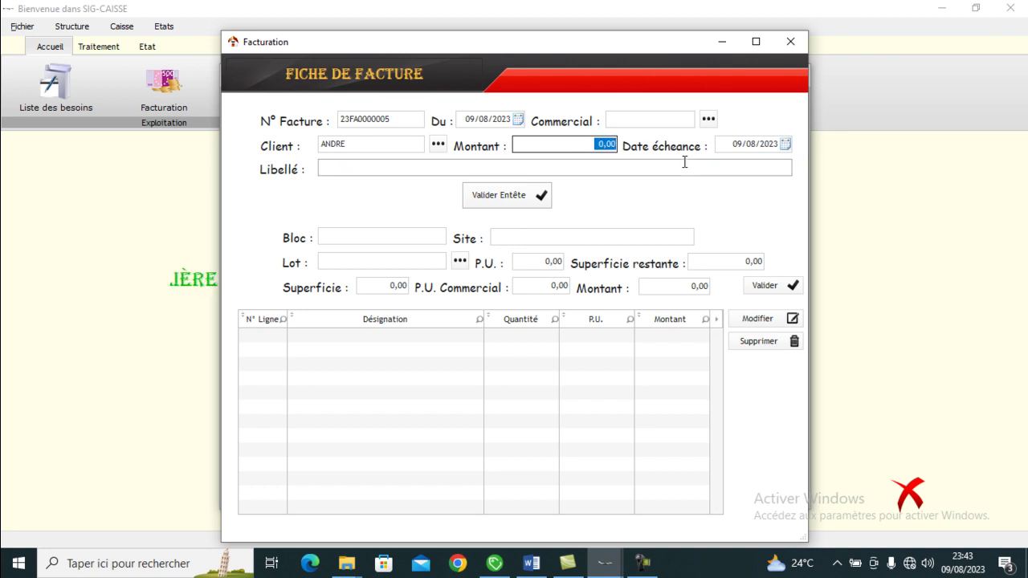
{"action": "left_click", "coordinate": [680, 164]}
{"action": "type", "text": "FACTURE"}
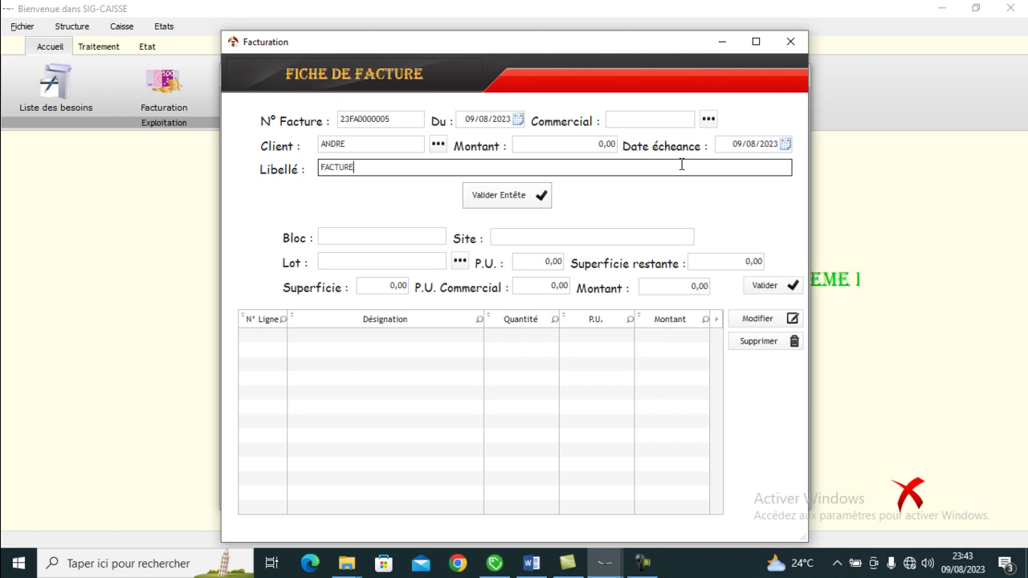
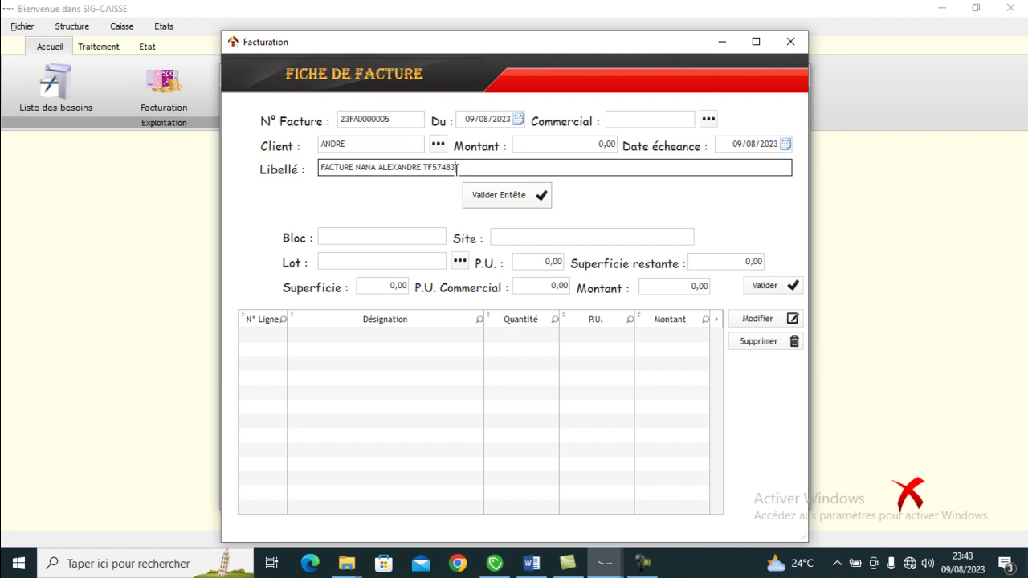
{"action": "type", "text": "EDIMO"}
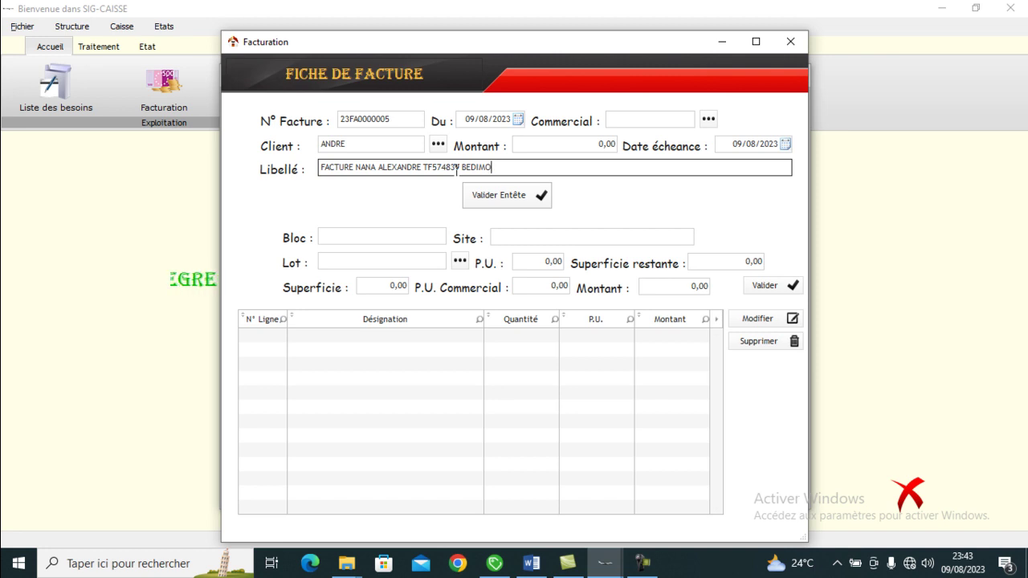
{"action": "left_click", "coordinate": [463, 169]}
{"action": "type", "text": "SITE"}
{"action": "left_click", "coordinate": [499, 195]}
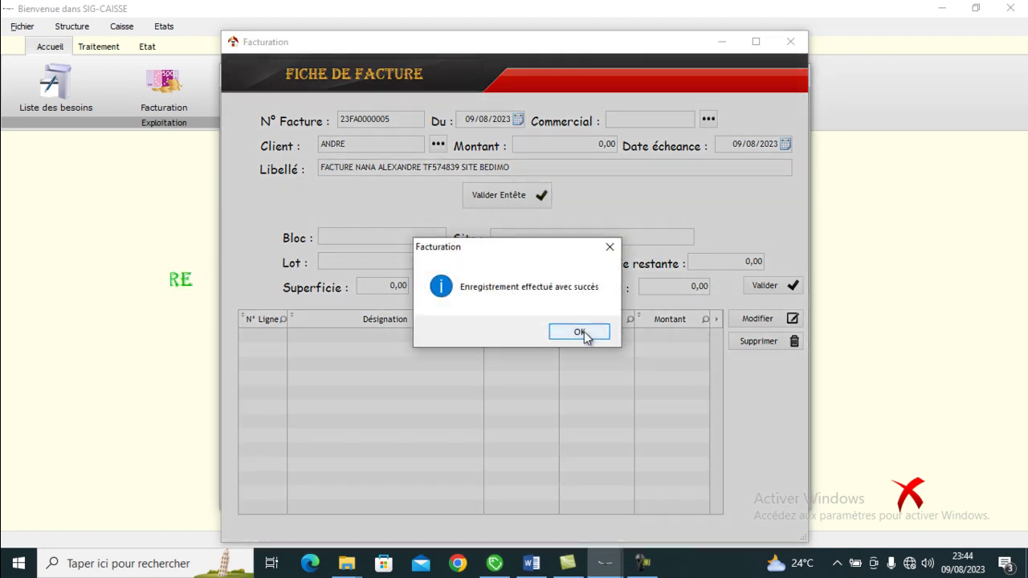
- Choose lot LOT02BLOC01TF12563 (BLOC 1, TF12563 LENDI, 5 000 per unit) for the invoice line
{"action": "left_click", "coordinate": [579, 332]}
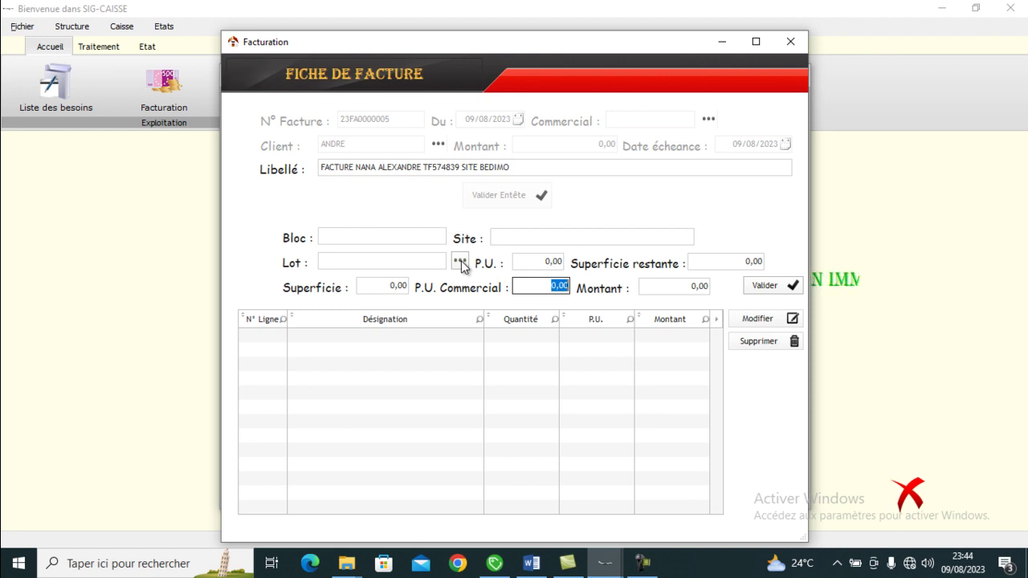
{"action": "left_click", "coordinate": [459, 262]}
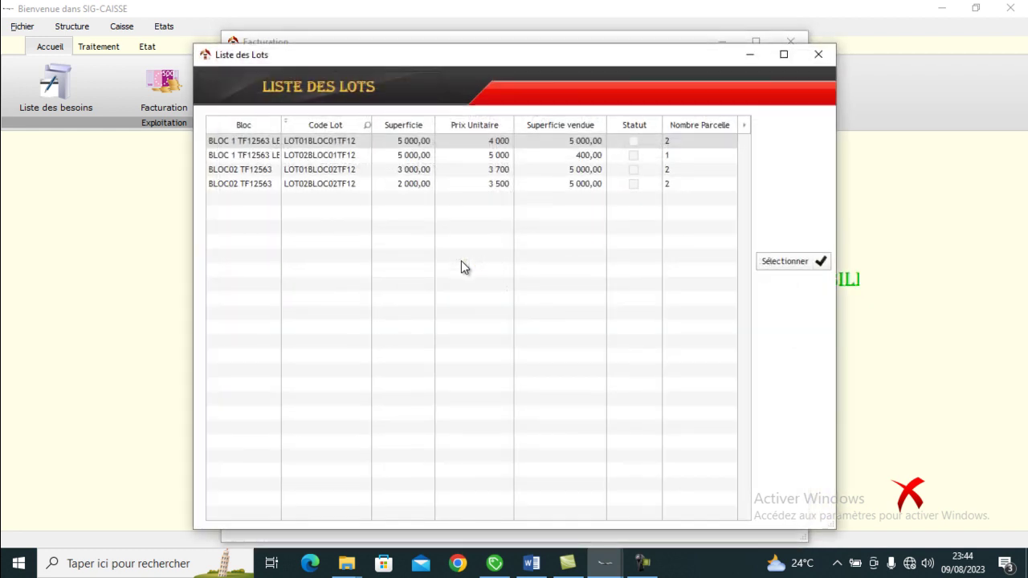
{"action": "left_click", "coordinate": [349, 160]}
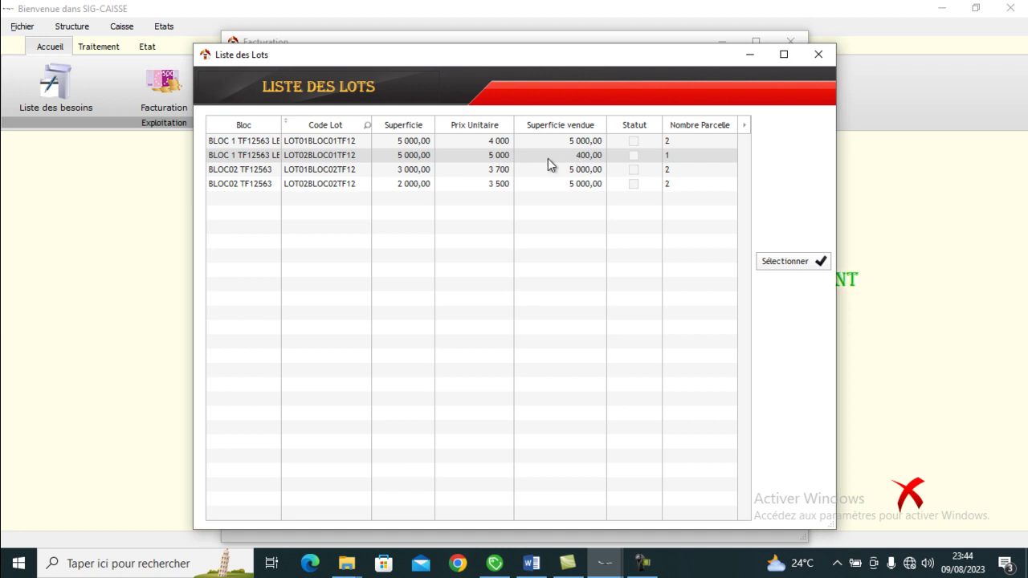
{"action": "left_click", "coordinate": [433, 156]}
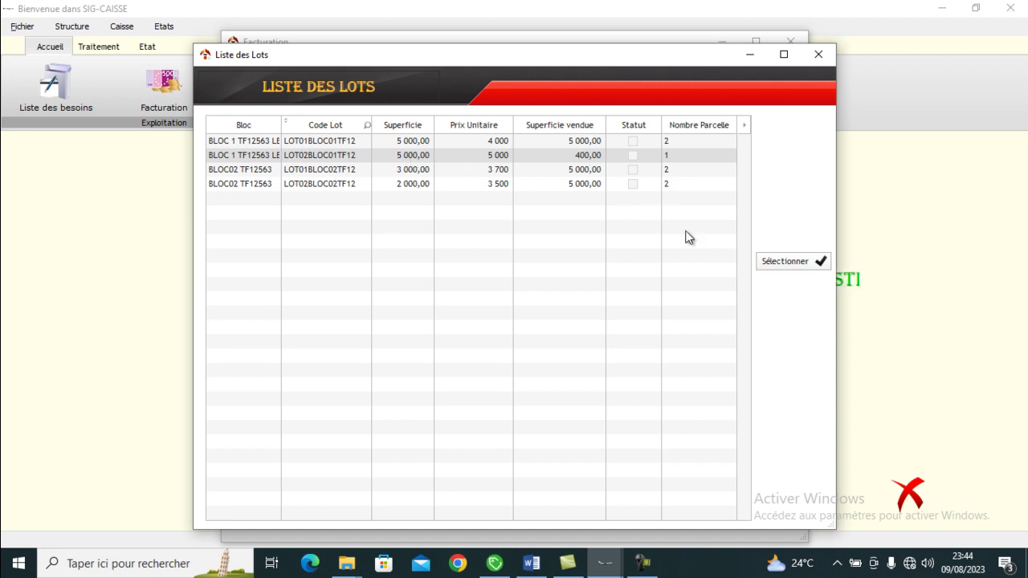
{"action": "left_click", "coordinate": [785, 262]}
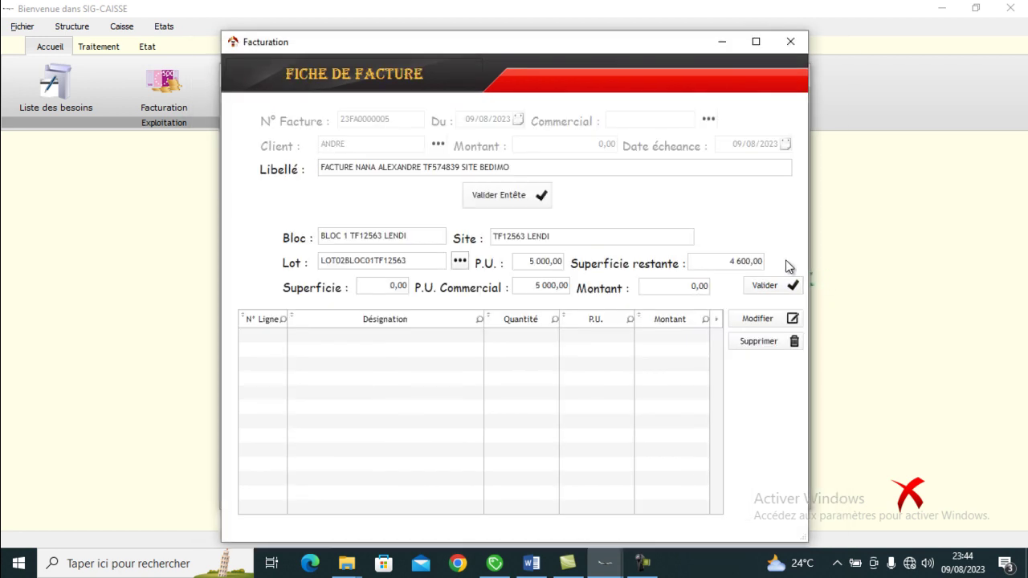
- Change the area from 250 to 500, add the 2 500 000 line, and close the invoice form
{"action": "left_click", "coordinate": [381, 284]}
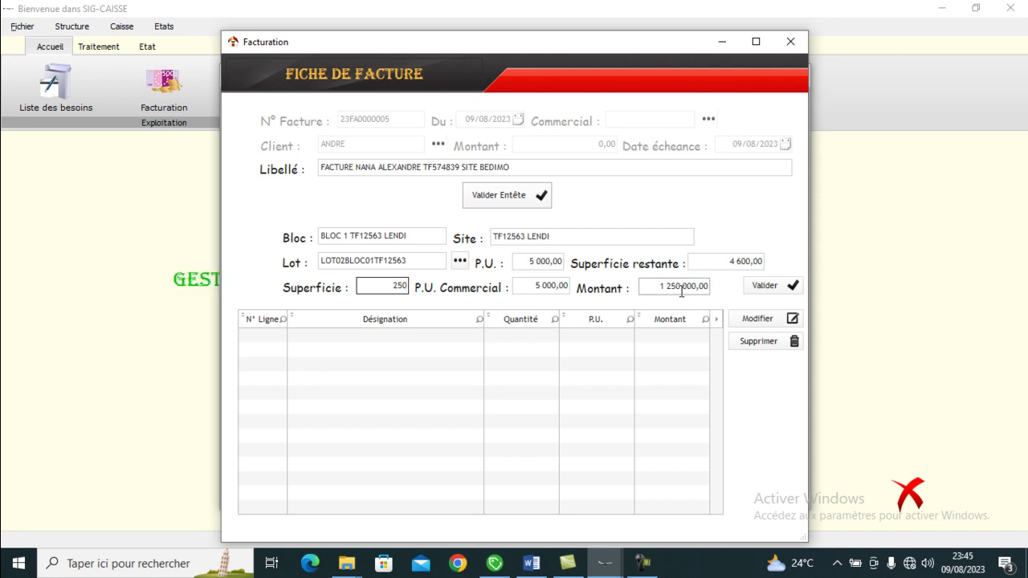
{"action": "left_click", "coordinate": [384, 287]}
{"action": "left_click_drag", "start_coordinate": [390, 286], "coordinate": [442, 296]}
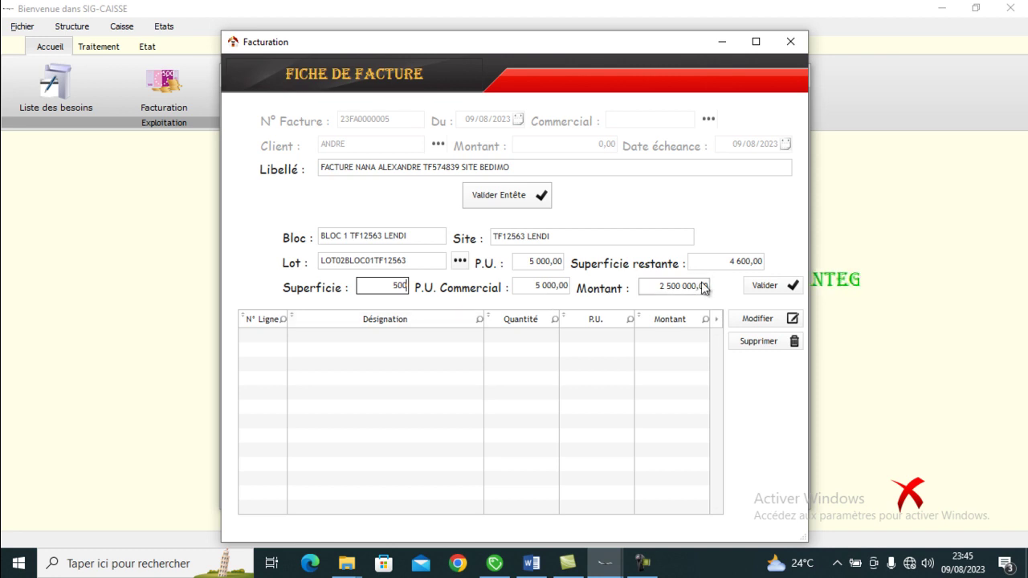
{"action": "left_click", "coordinate": [775, 287]}
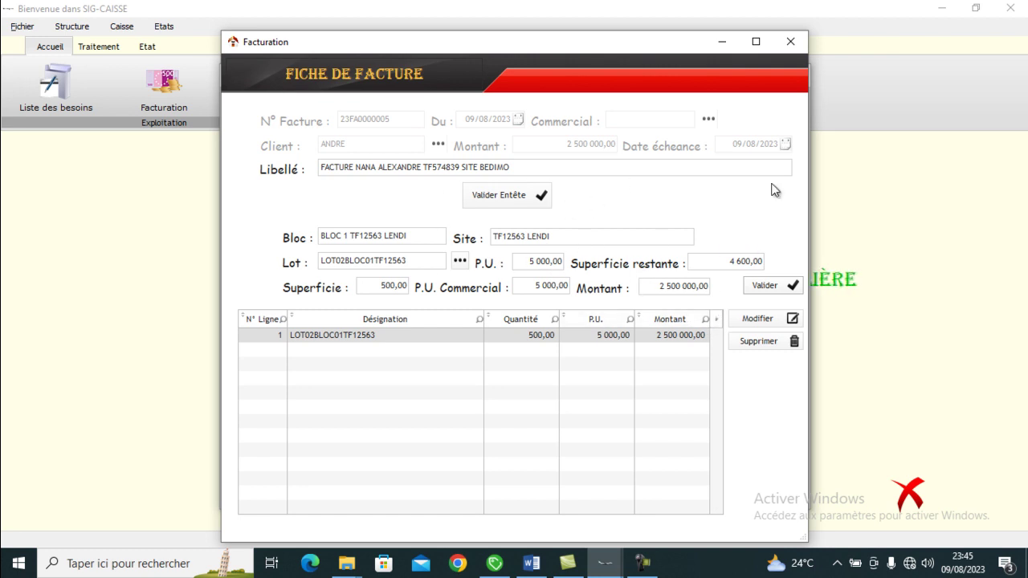
{"action": "left_click", "coordinate": [790, 42]}
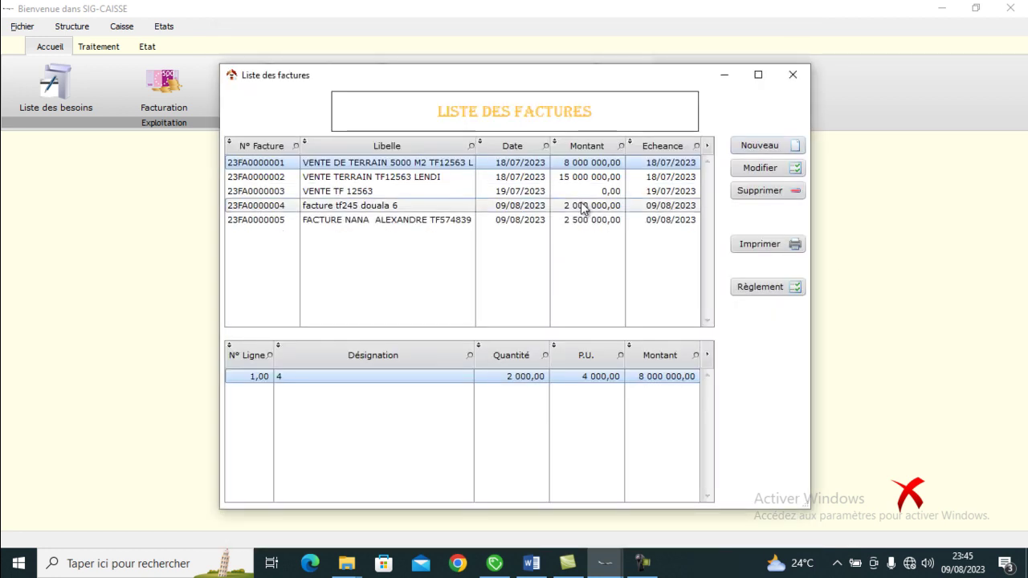
- Print-preview invoice 23FA0000005, then close the preview and the invoice list
{"action": "left_click", "coordinate": [570, 220]}
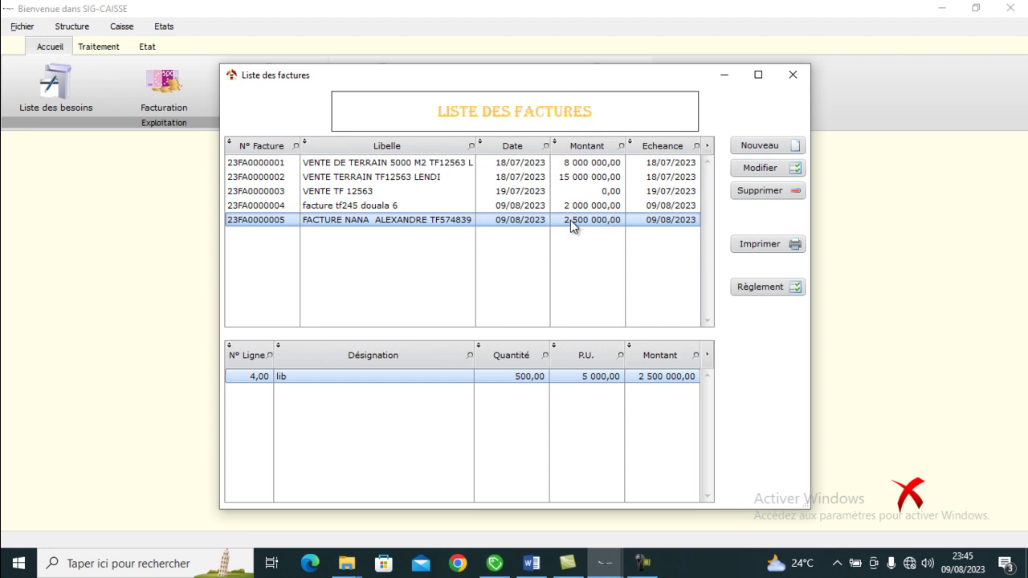
{"action": "left_click", "coordinate": [768, 244]}
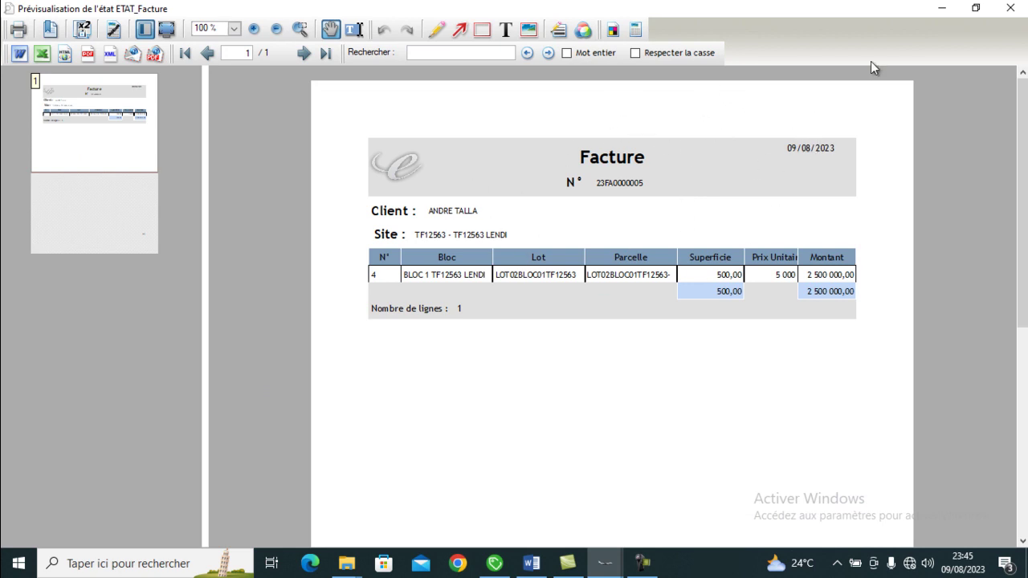
{"action": "left_click", "coordinate": [1009, 9]}
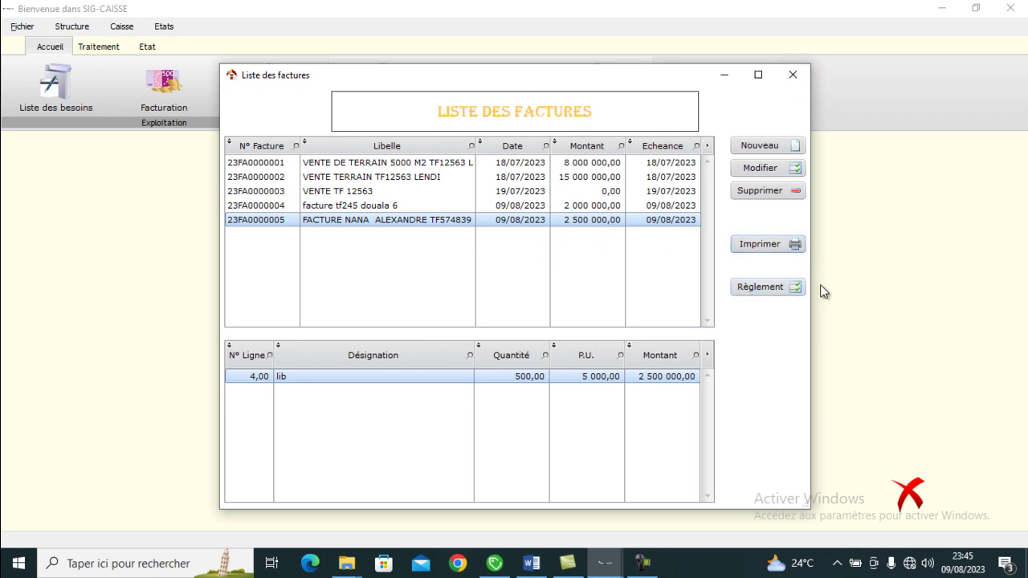
{"action": "left_click", "coordinate": [793, 76]}
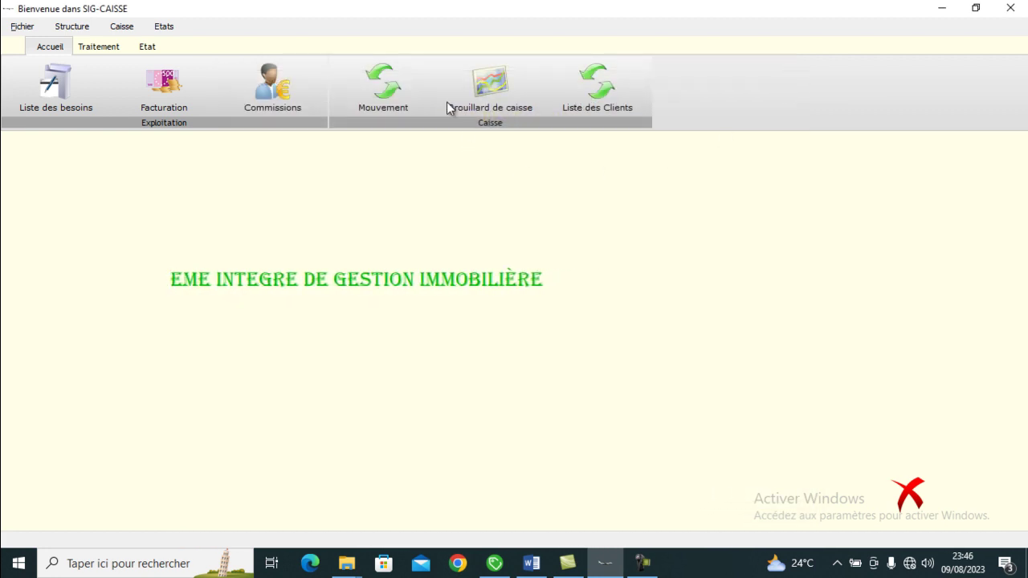
{"action": "left_click", "coordinate": [114, 50]}
- Open Liste des dossiers techniques showing dossiers 23DT0001 to 23DT0003
{"action": "left_click", "coordinate": [722, 82]}
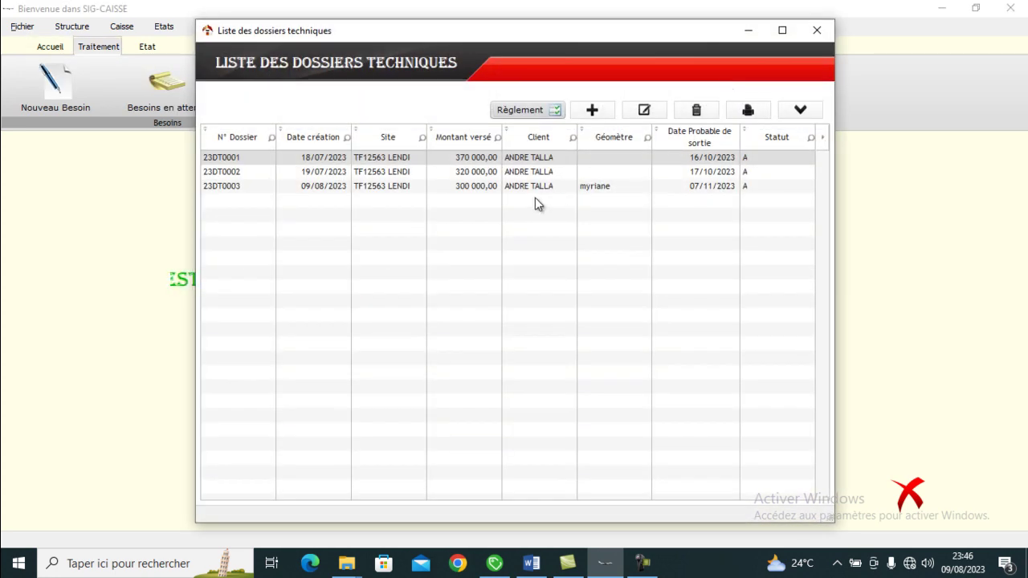
{"action": "left_click_drag", "start_coordinate": [501, 176], "coordinate": [501, 176]}
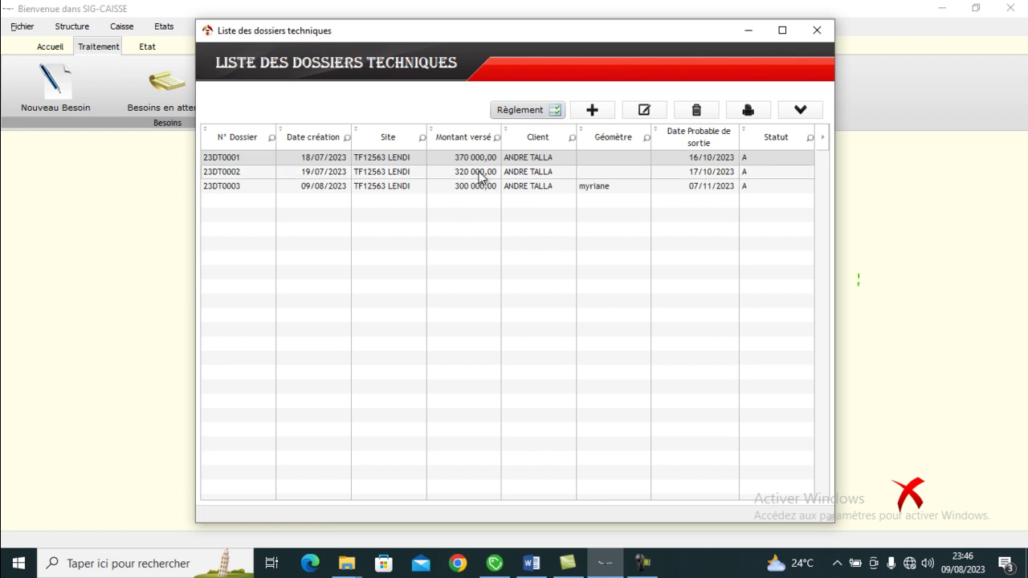
- Create dossier 23DT0004 with the client attached and site TF12563 LENDI as location
{"action": "left_click", "coordinate": [594, 110]}
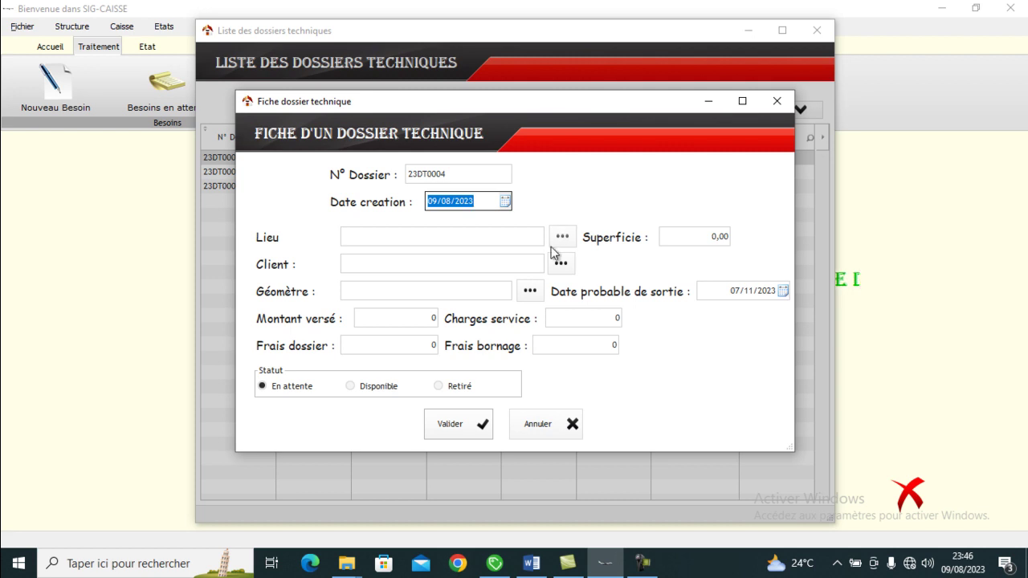
{"action": "left_click", "coordinate": [560, 265]}
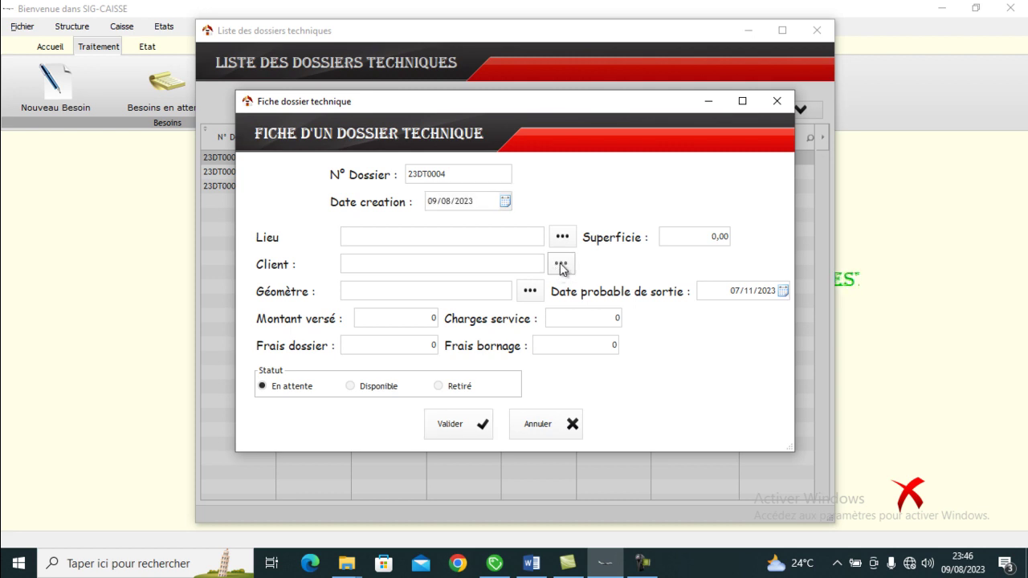
{"action": "left_click", "coordinate": [560, 265]}
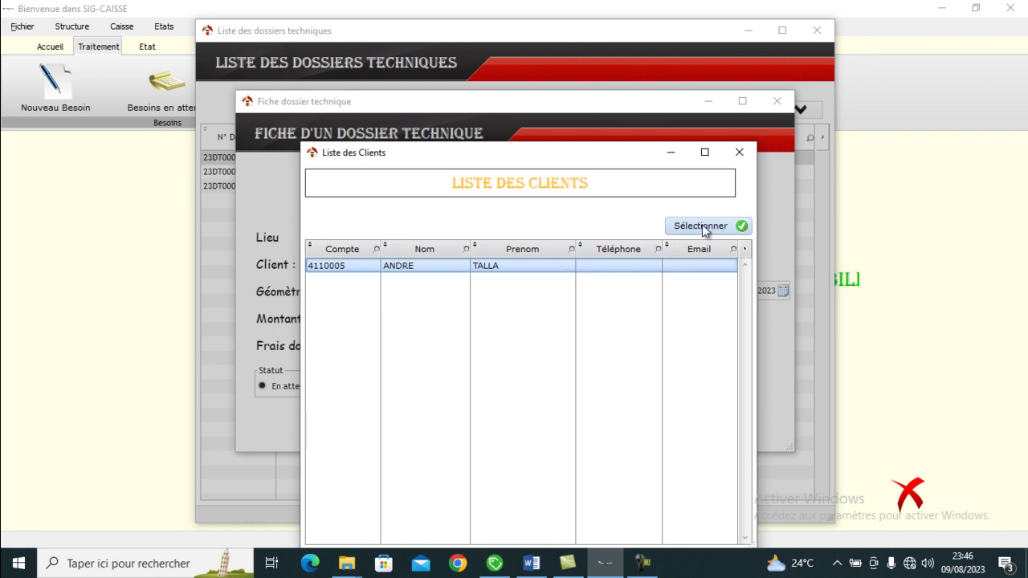
{"action": "left_click", "coordinate": [701, 225]}
{"action": "left_click", "coordinate": [572, 237]}
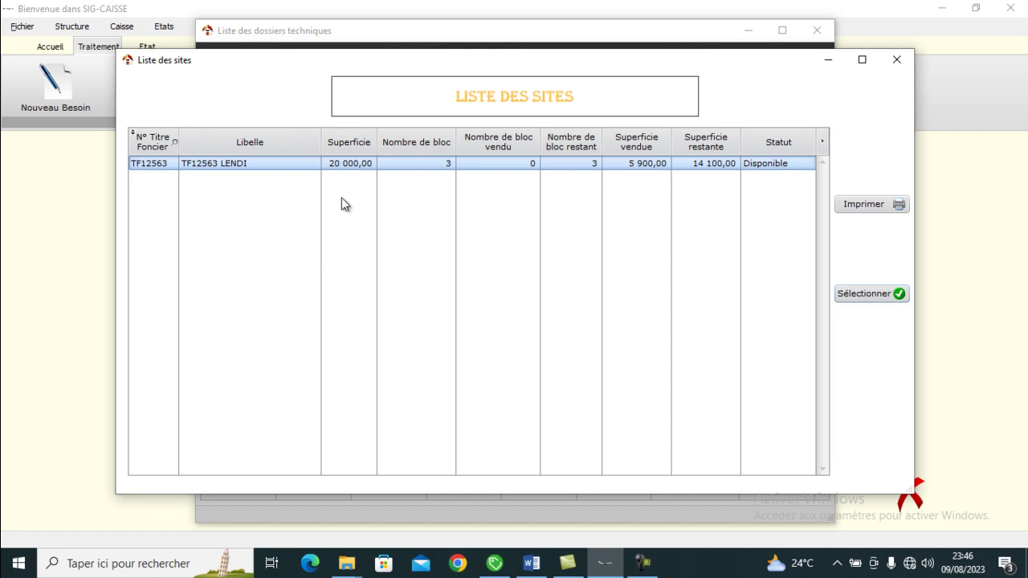
{"action": "left_click", "coordinate": [849, 294]}
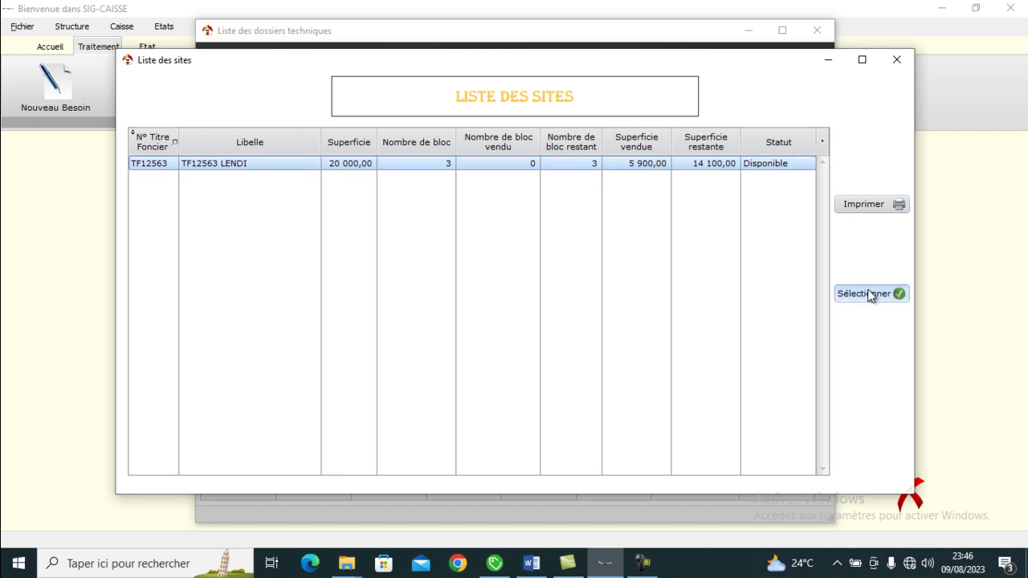
{"action": "left_click", "coordinate": [449, 291]}
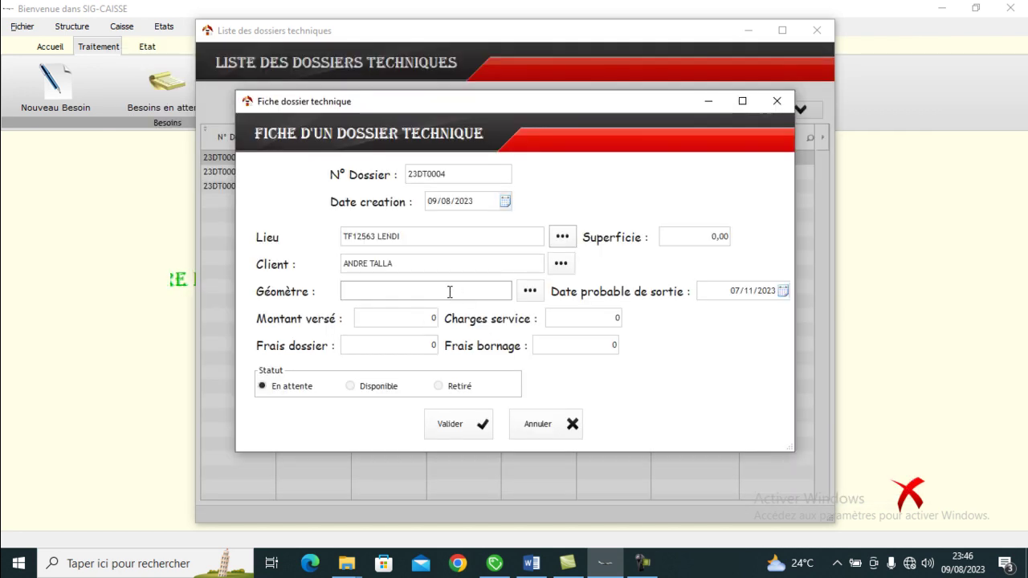
- Enter the surveyor's name, dossier fees, 50 000 boundary fees, and 375 000 as amount paid
{"action": "type", "text": "MYRIANE"}
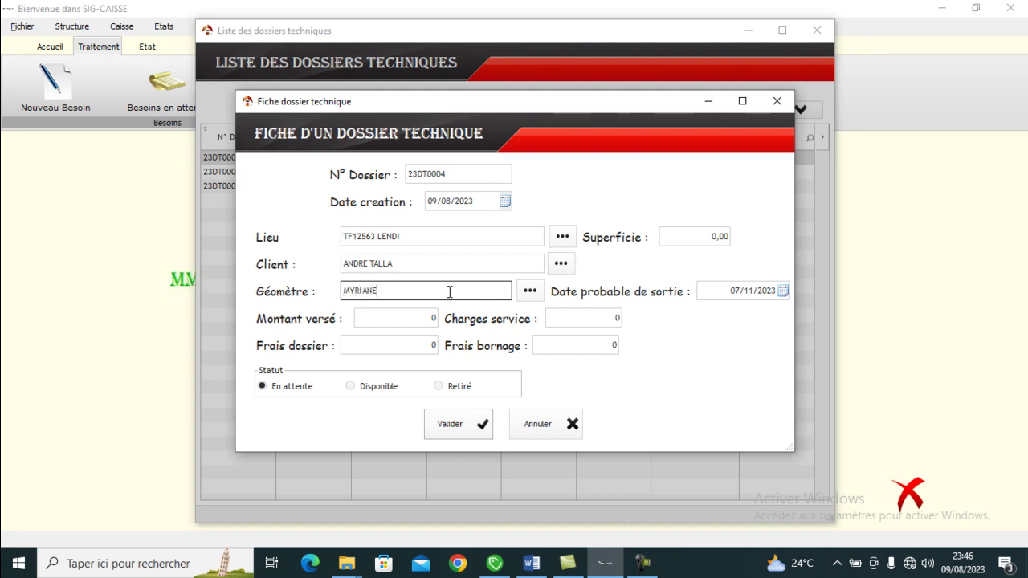
{"action": "left_click", "coordinate": [414, 319]}
{"action": "left_click", "coordinate": [411, 344]}
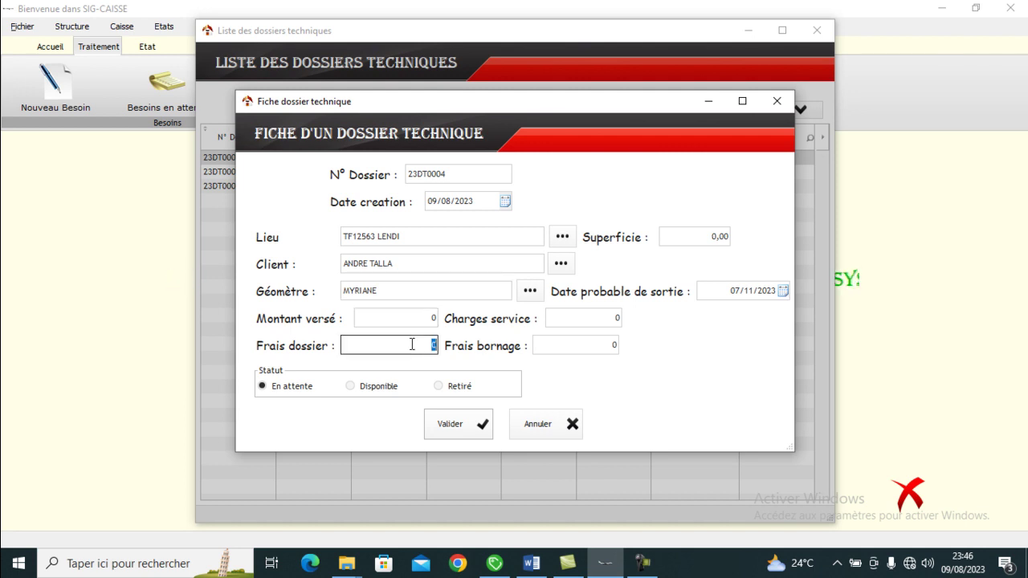
{"action": "type", "text": "100000"}
{"action": "left_click", "coordinate": [558, 339]}
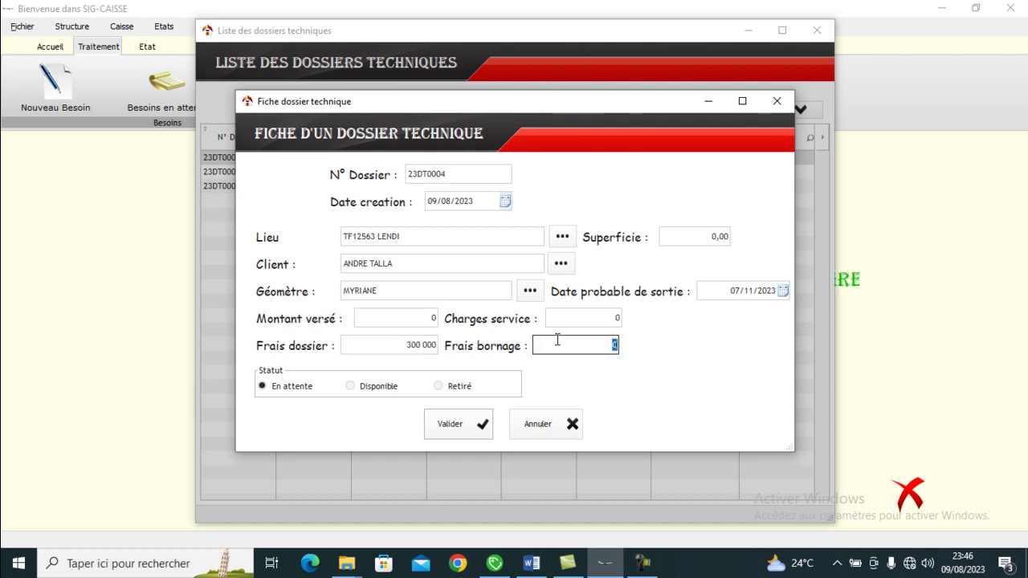
{"action": "type", "text": "50000"}
{"action": "left_click", "coordinate": [414, 321]}
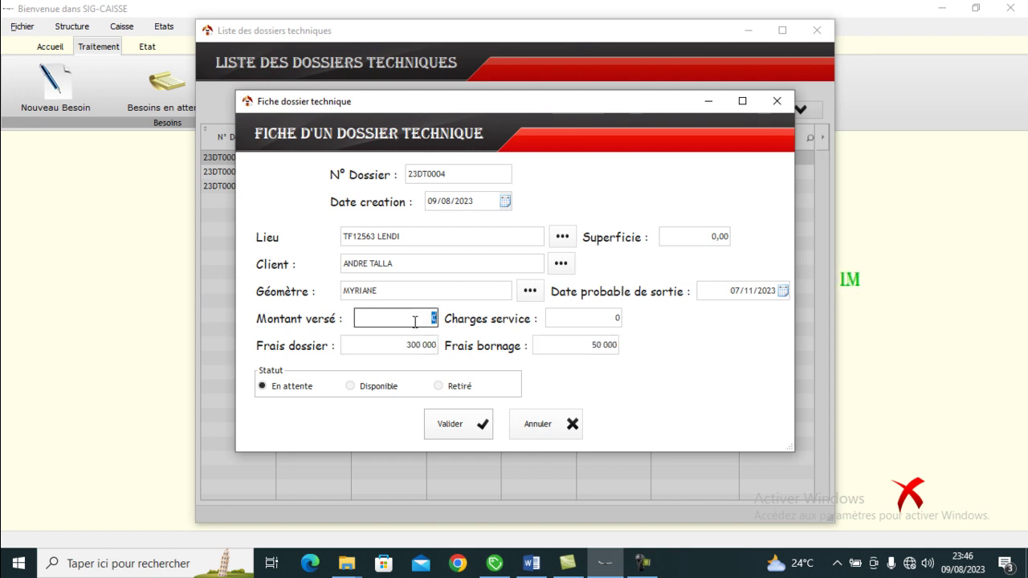
{"action": "type", "text": "300000"}
{"action": "left_click", "coordinate": [566, 318]}
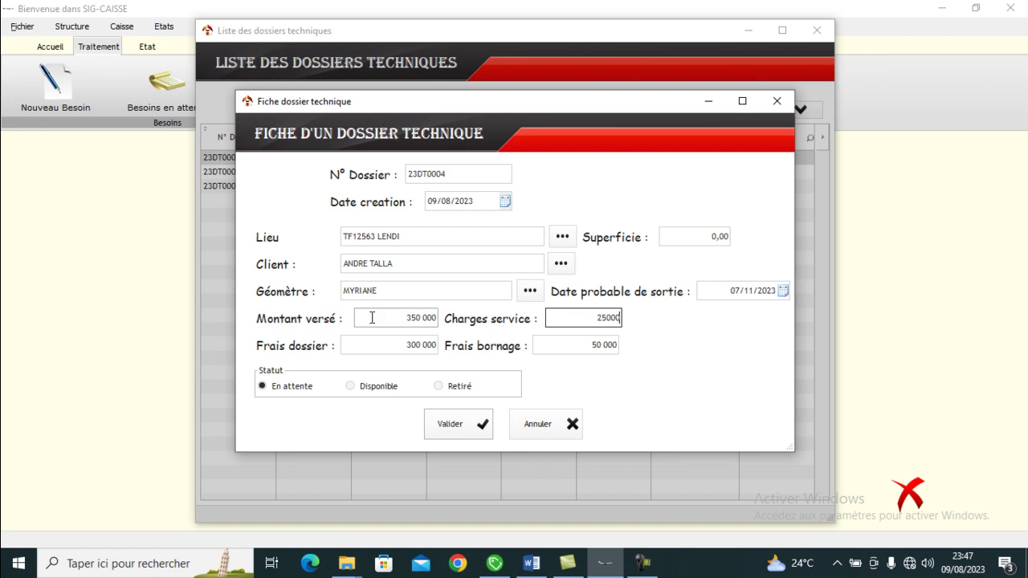
{"action": "left_click", "coordinate": [372, 318]}
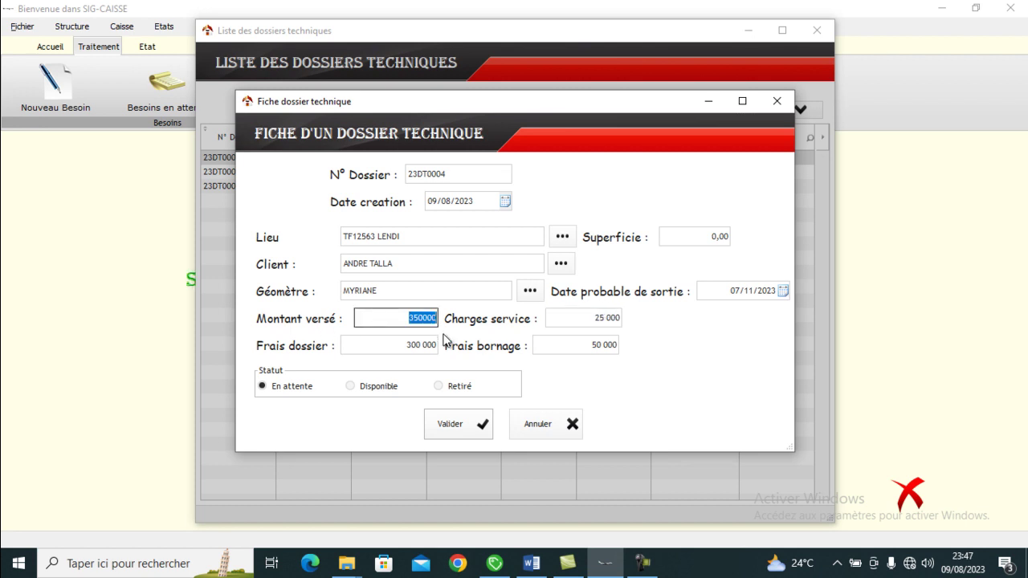
{"action": "type", "text": "375000"}
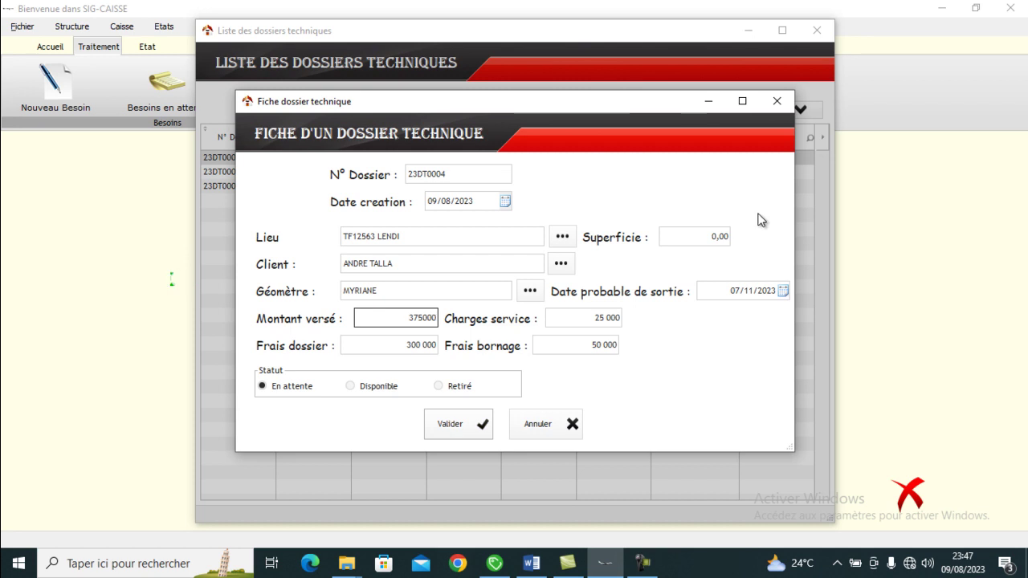
- Set the dossier area to 750 and save dossier 23DT0004
{"action": "left_click", "coordinate": [704, 236]}
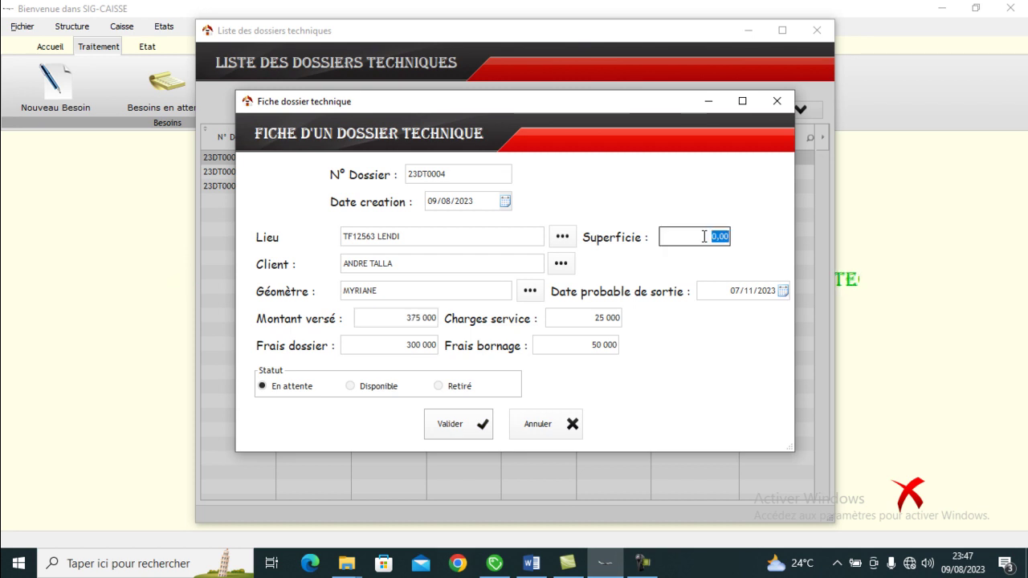
{"action": "type", "text": "750"}
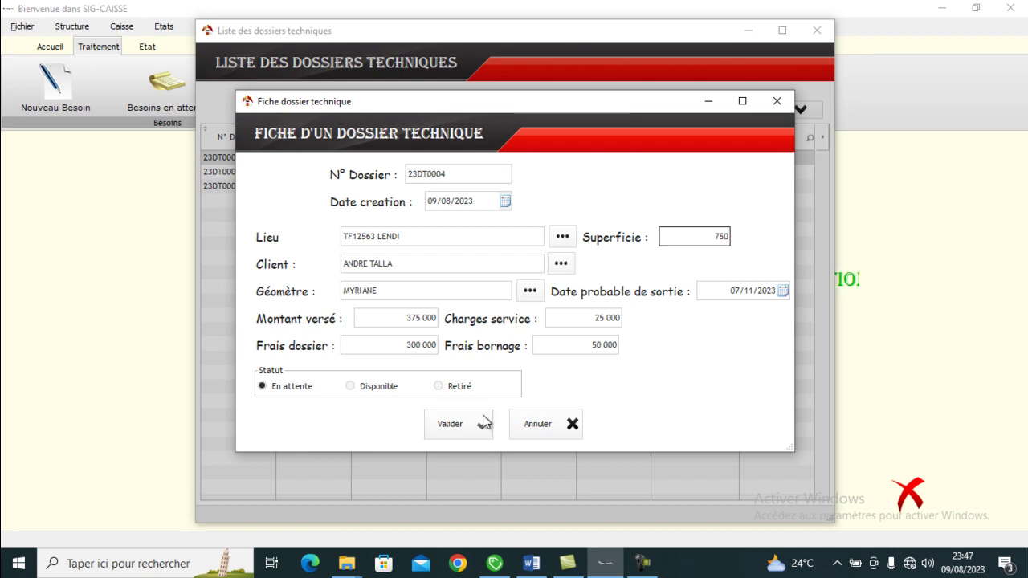
{"action": "left_click", "coordinate": [470, 426]}
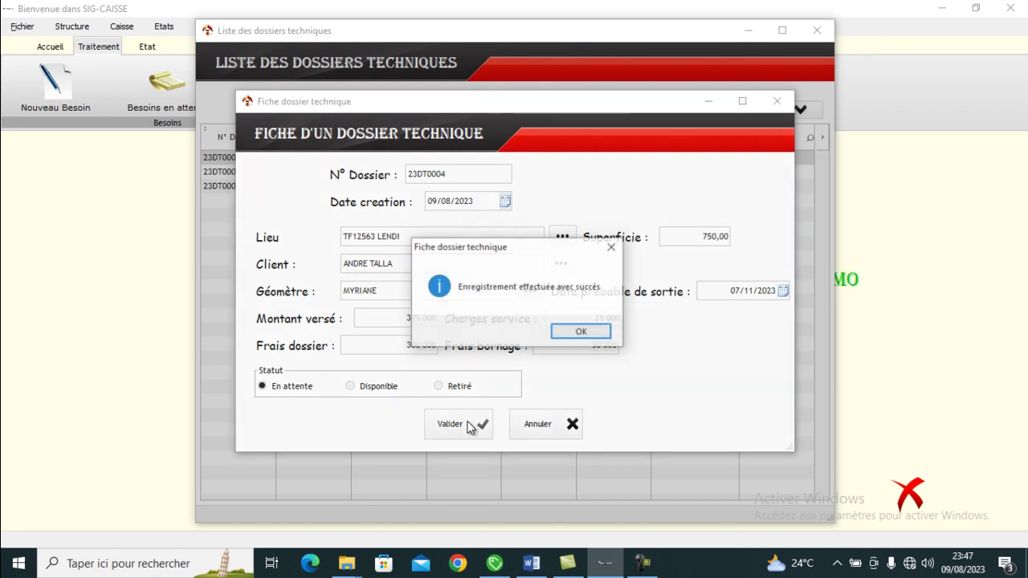
{"action": "left_click", "coordinate": [582, 332]}
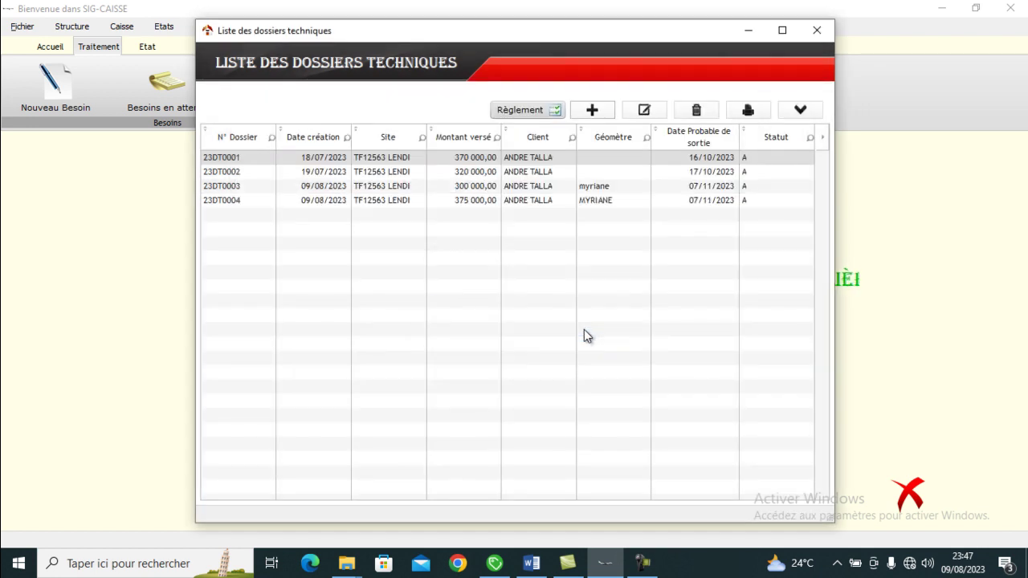
- Select dossier 23DT0004 in the technical dossiers list
{"action": "left_click", "coordinate": [494, 203]}
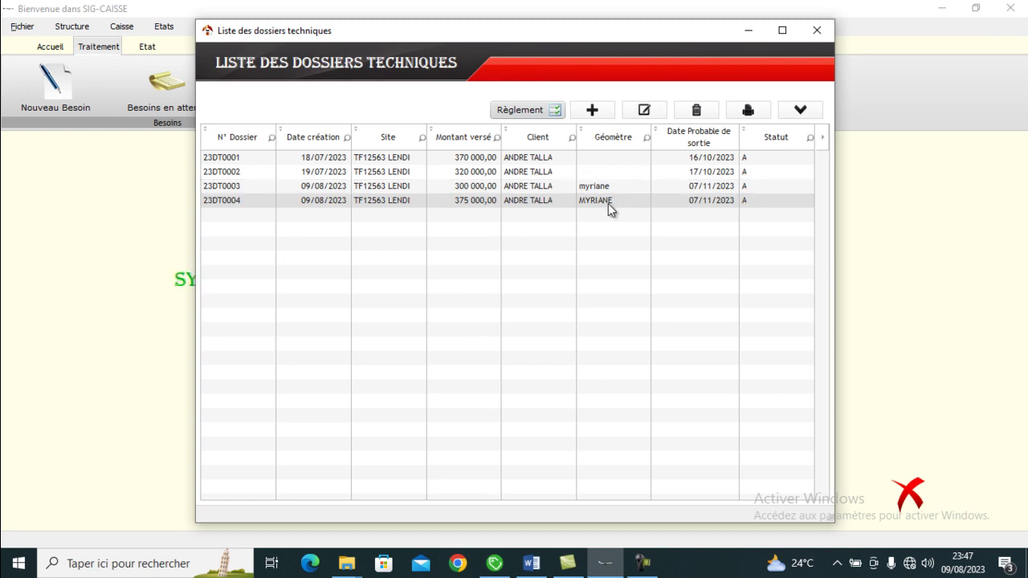
- Settle dossier 23DT0004 with a 375 000 cash payment and request the printed receipt
{"action": "left_click", "coordinate": [530, 109]}
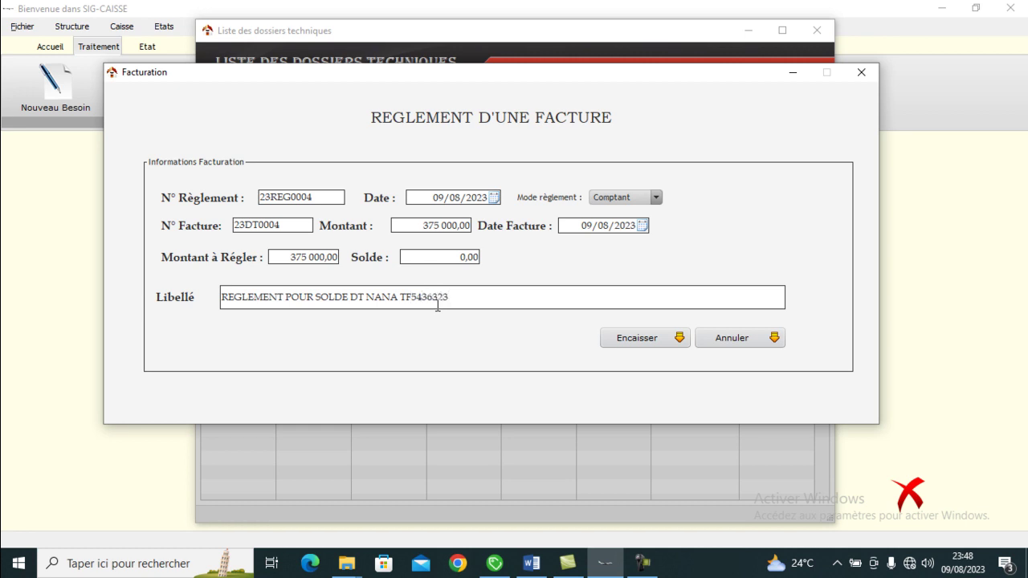
{"action": "left_click", "coordinate": [638, 339]}
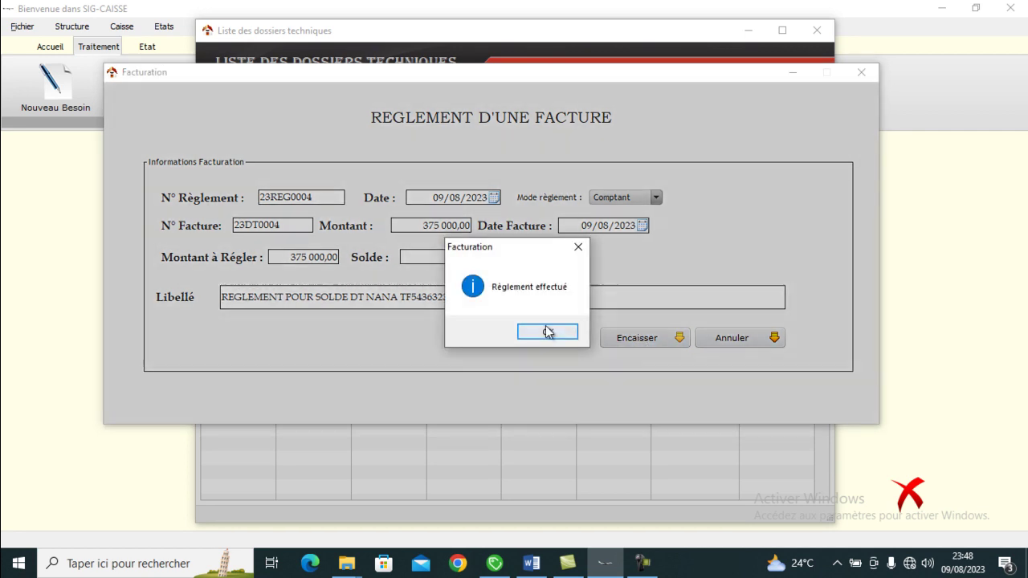
{"action": "left_click", "coordinate": [546, 331]}
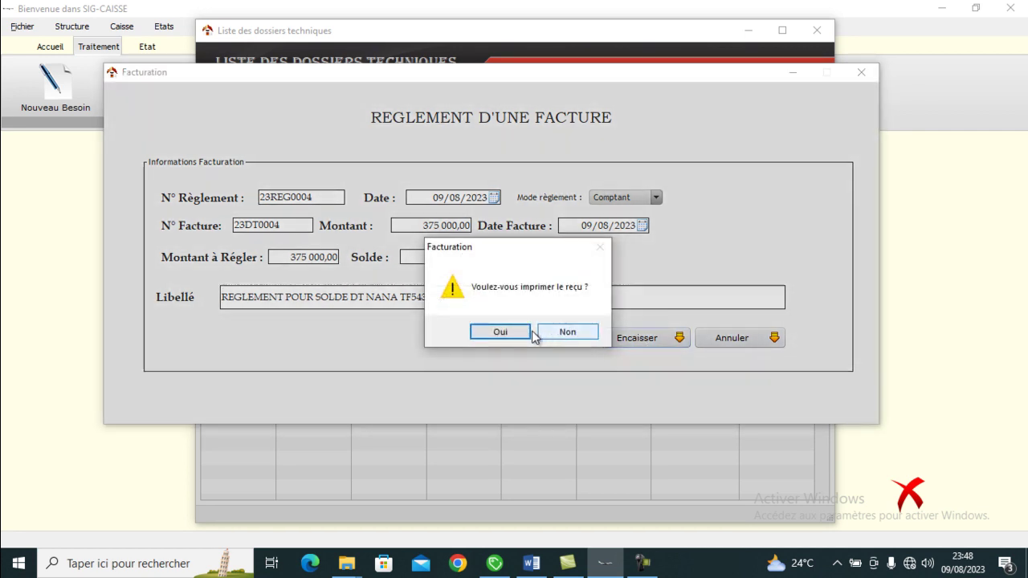
{"action": "left_click", "coordinate": [501, 332]}
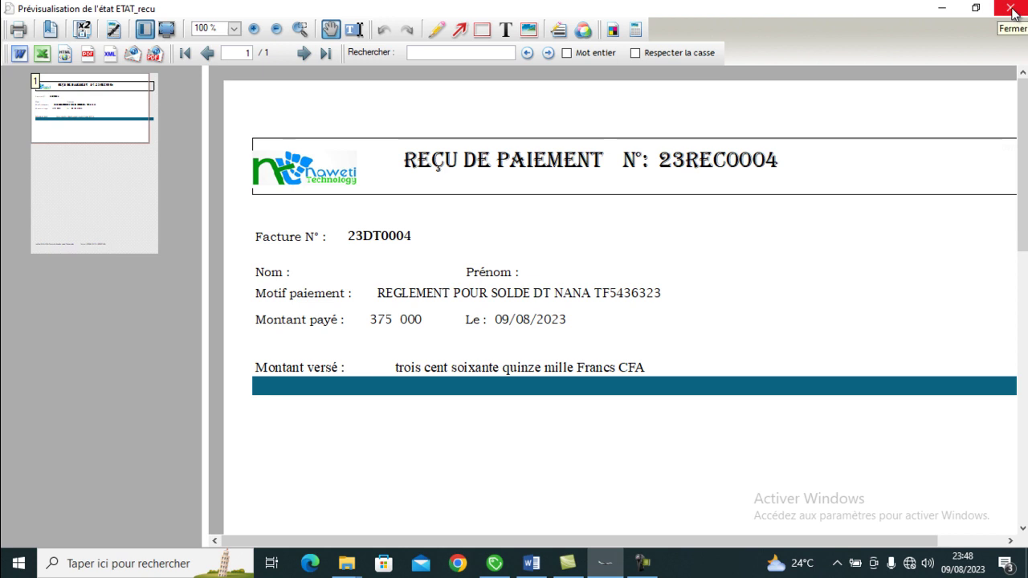
- Close the 23REC0004 receipt preview after reviewing it
{"action": "left_click", "coordinate": [1011, 9]}
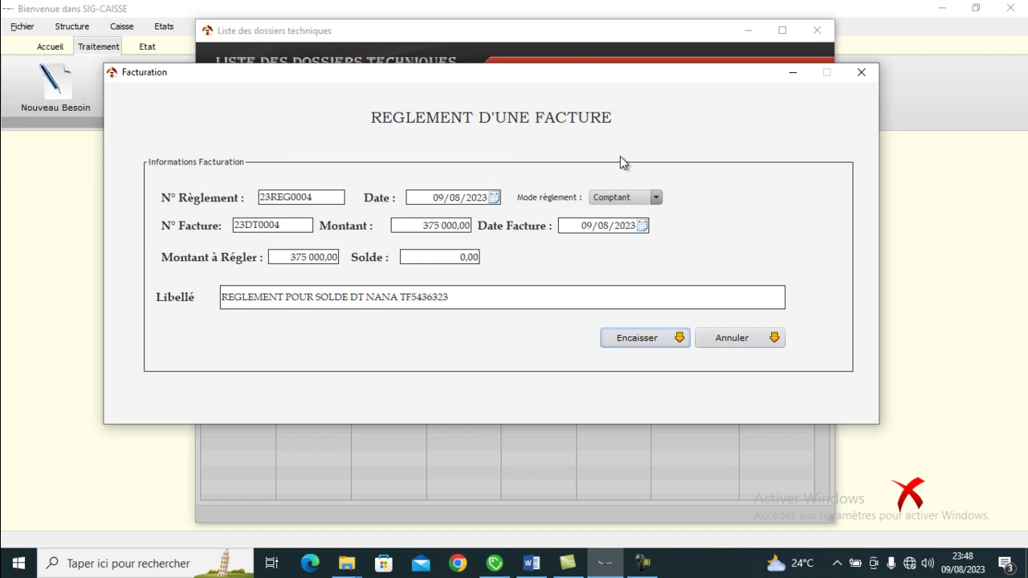
- Close the settlement form and dossier list, check entry CA00009 in Brouillard de caisse, then close it
{"action": "left_click", "coordinate": [739, 339]}
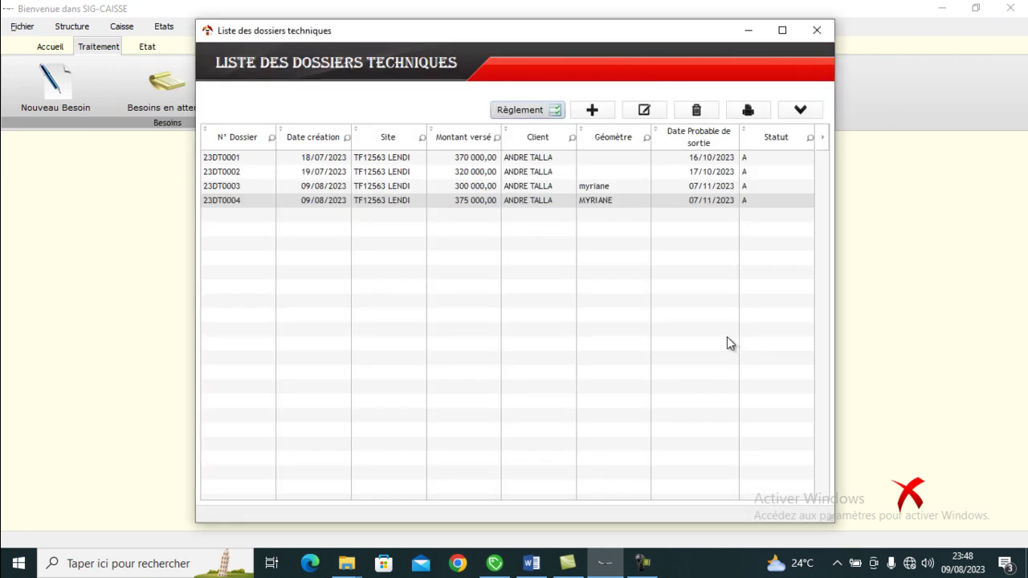
{"action": "left_click", "coordinate": [819, 31]}
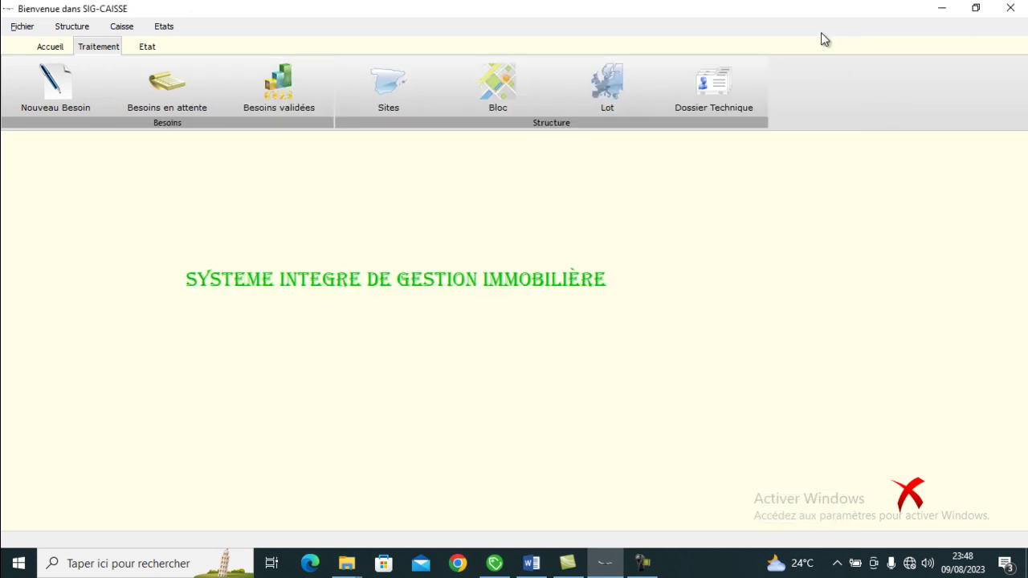
{"action": "left_click", "coordinate": [58, 50]}
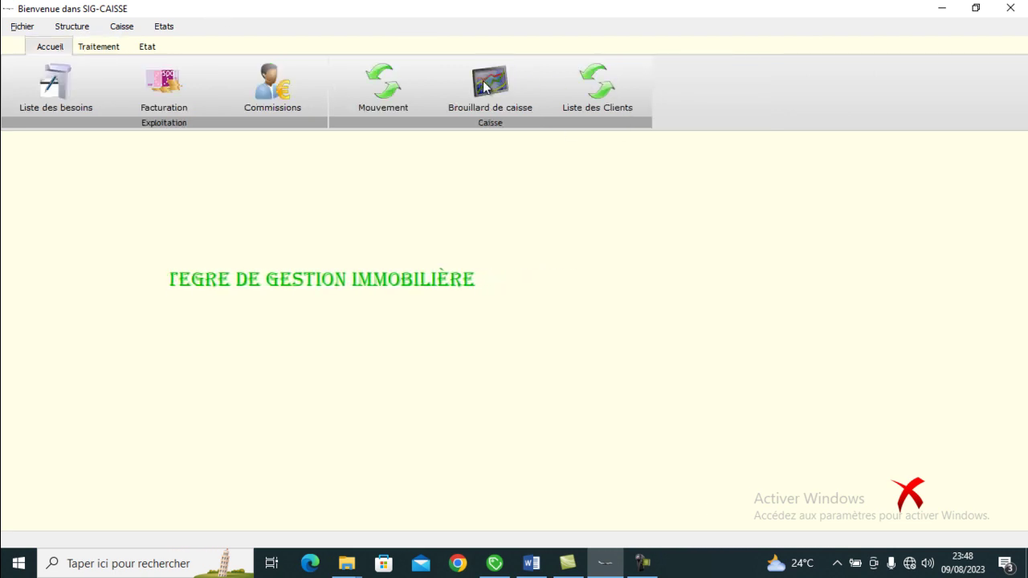
{"action": "left_click", "coordinate": [486, 85]}
{"action": "left_click", "coordinate": [569, 262]}
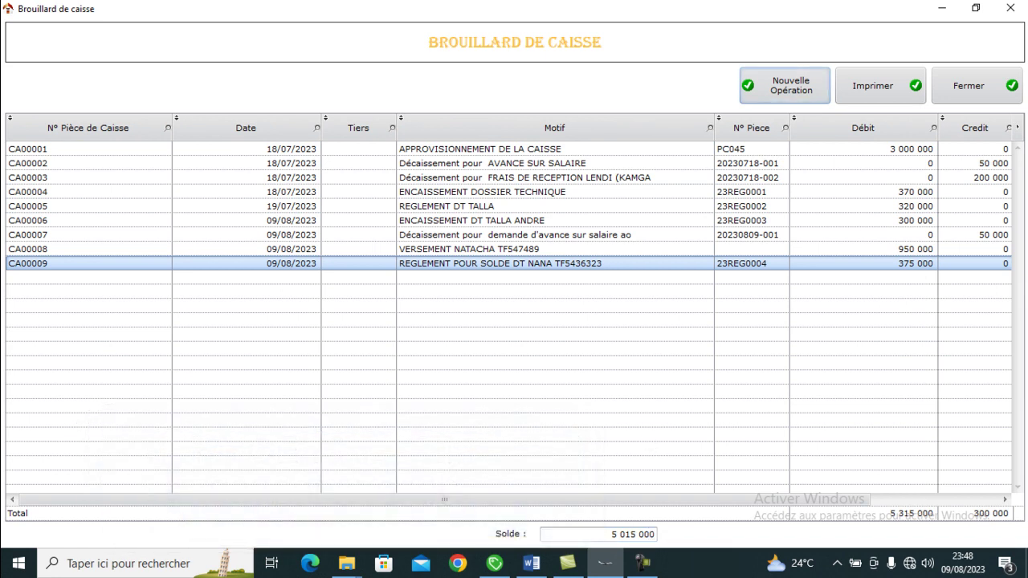
{"action": "left_click", "coordinate": [978, 78]}
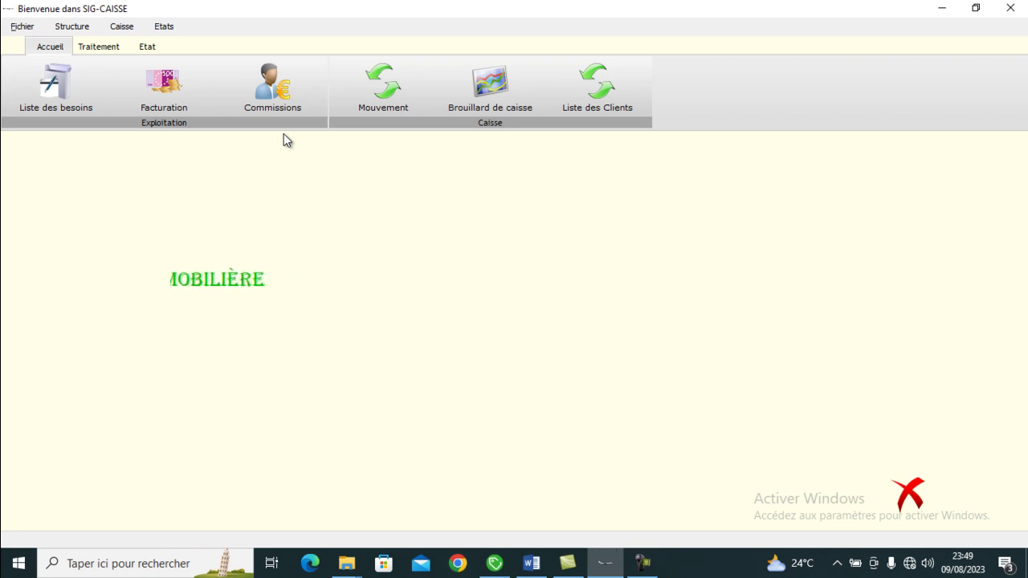
- Glance at the invoice list, close it, and open the Liste des besoins
{"action": "left_click", "coordinate": [160, 91]}
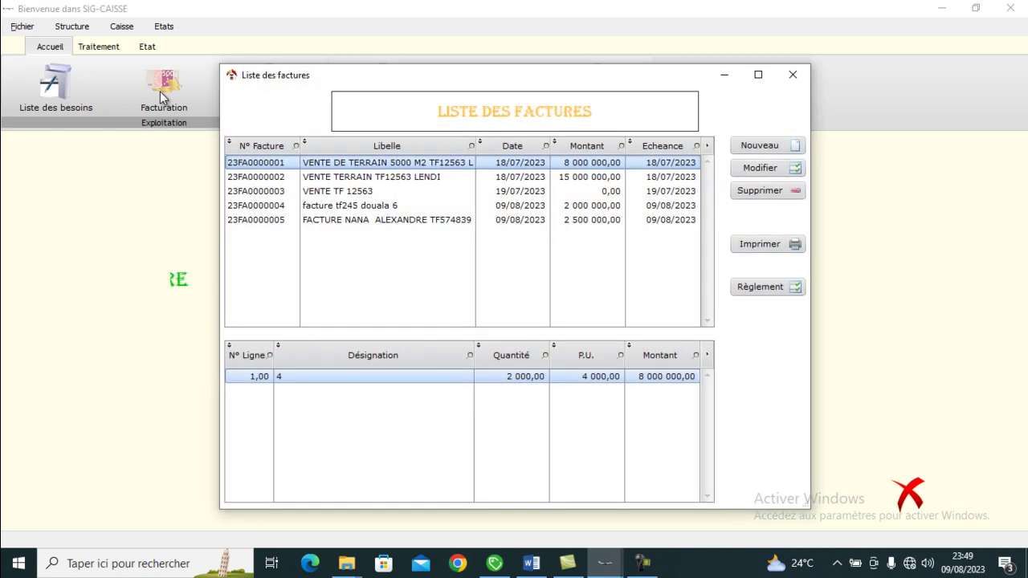
{"action": "left_click", "coordinate": [793, 75]}
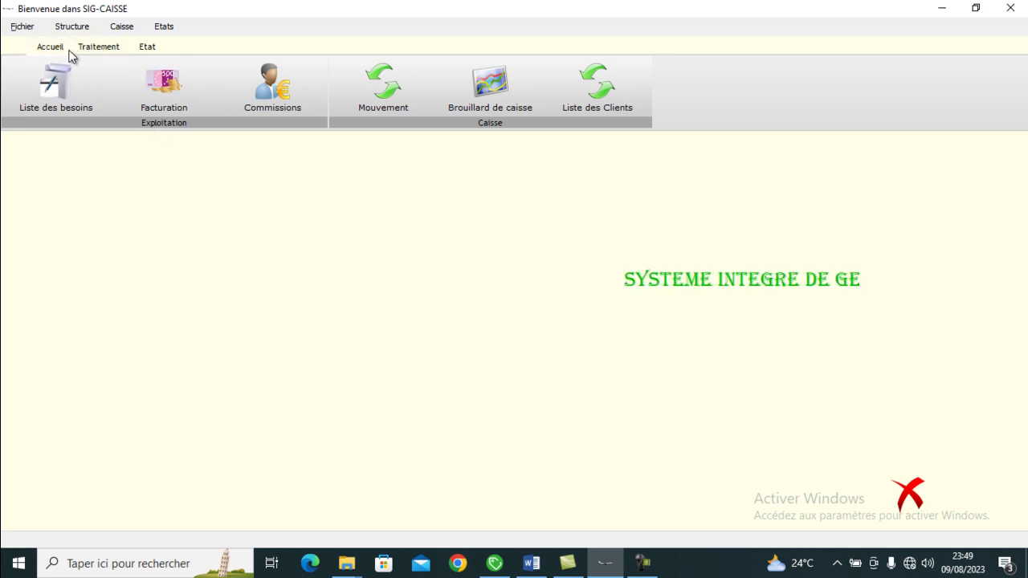
{"action": "left_click", "coordinate": [63, 74]}
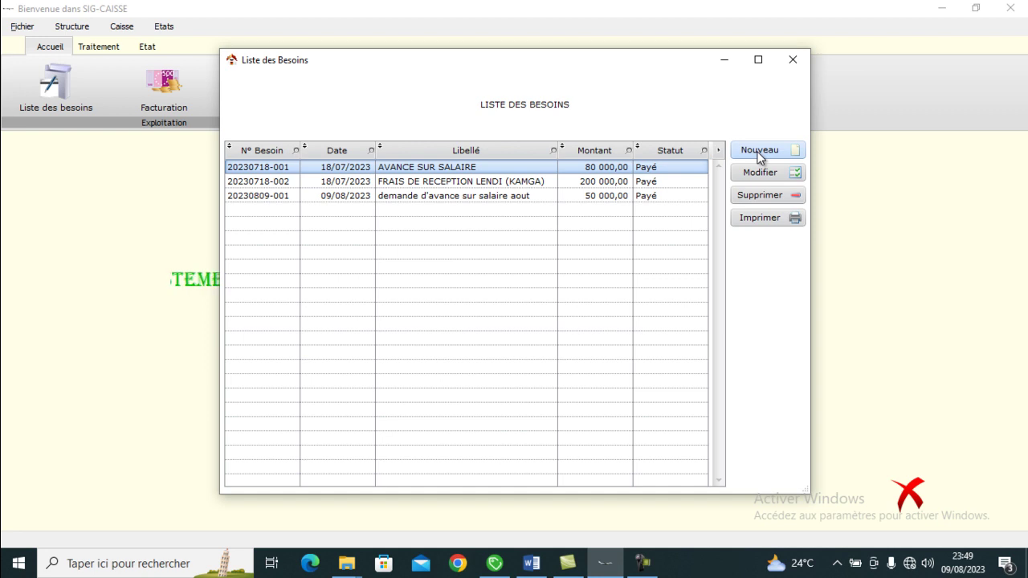
- Enter a new 1 000 000 loan-request need with requester and remark 'EMPRUNT REMBOURSABLE EN 12 M', then save
{"action": "left_click", "coordinate": [758, 150]}
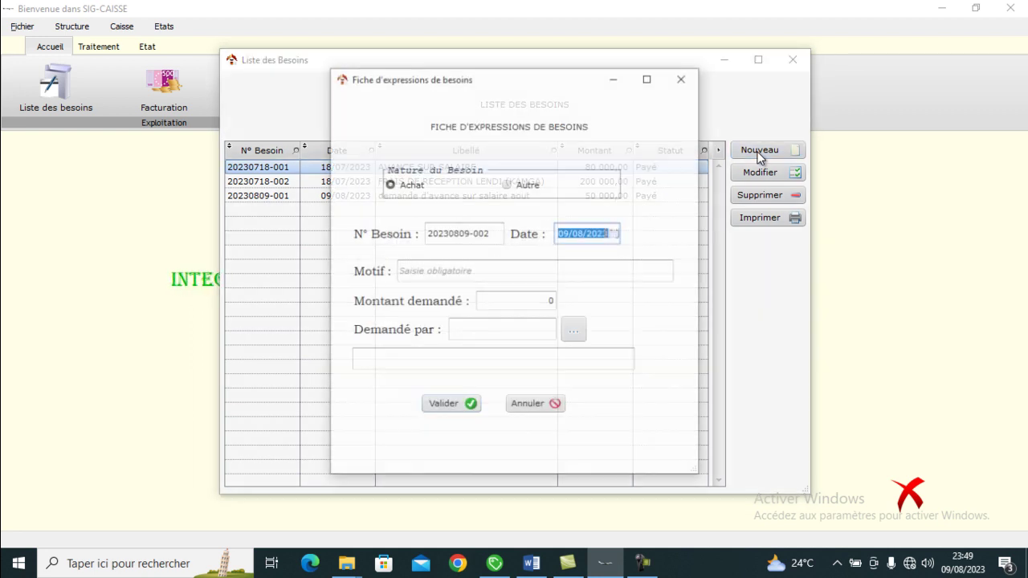
{"action": "left_click", "coordinate": [489, 278]}
{"action": "type", "text": "DEMENDE"}
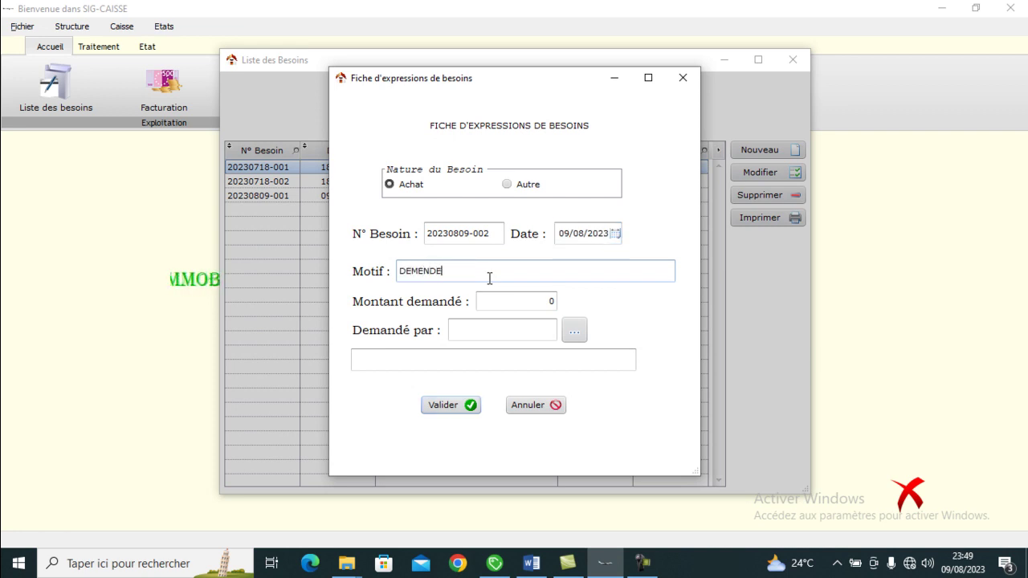
{"action": "type", "text": " D"}
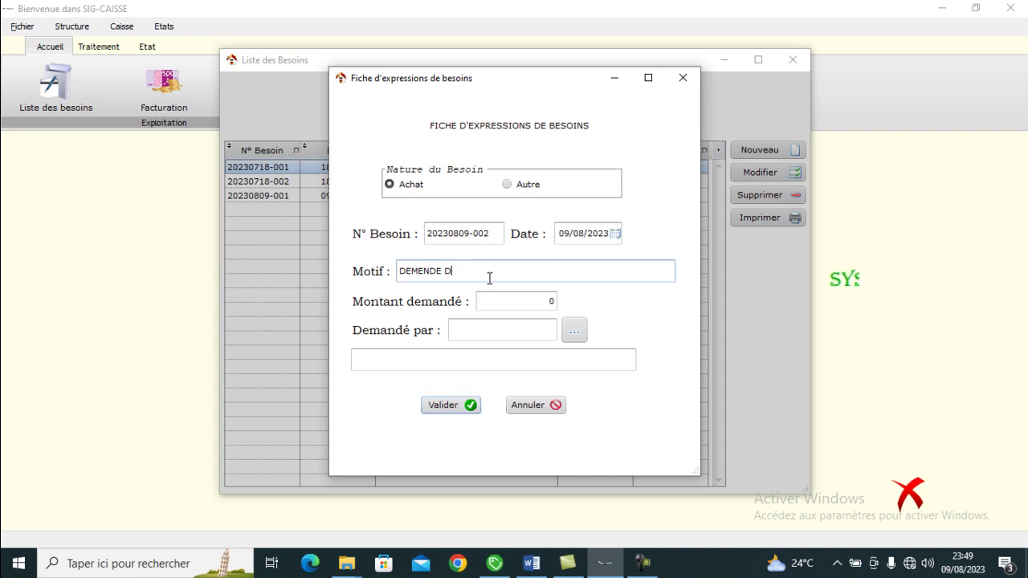
{"action": "type", "text": "4EMP"}
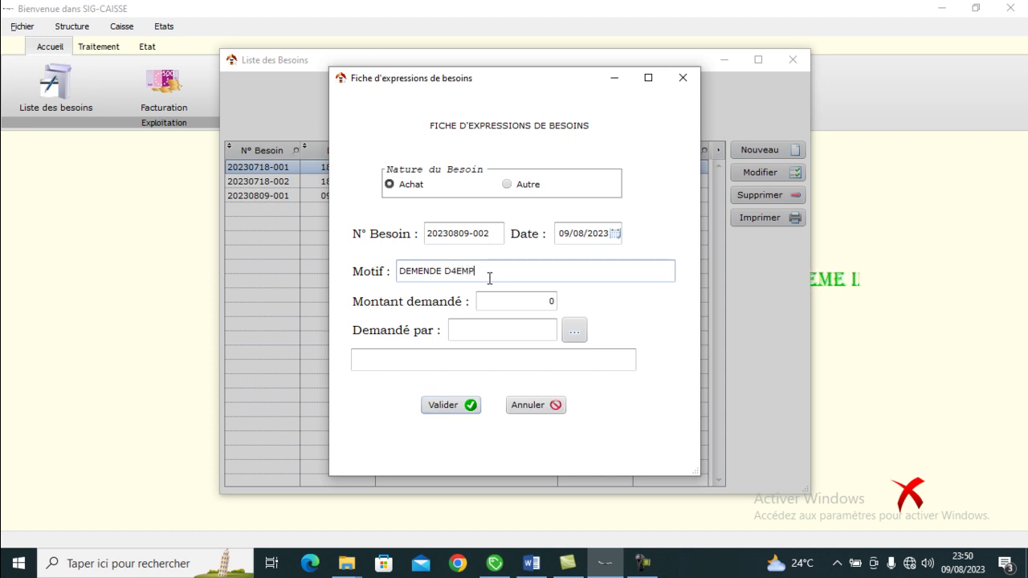
{"action": "type", "text": "RUN"}
{"action": "key", "text": "BackSpace"}
{"action": "key", "text": "BackSpace"}
{"action": "key", "text": "BackSpace"}
{"action": "key", "text": "BackSpace"}
{"action": "key", "text": "BackSpace"}
{"action": "key", "text": "BackSpace"}
{"action": "key", "text": "BackSpace"}
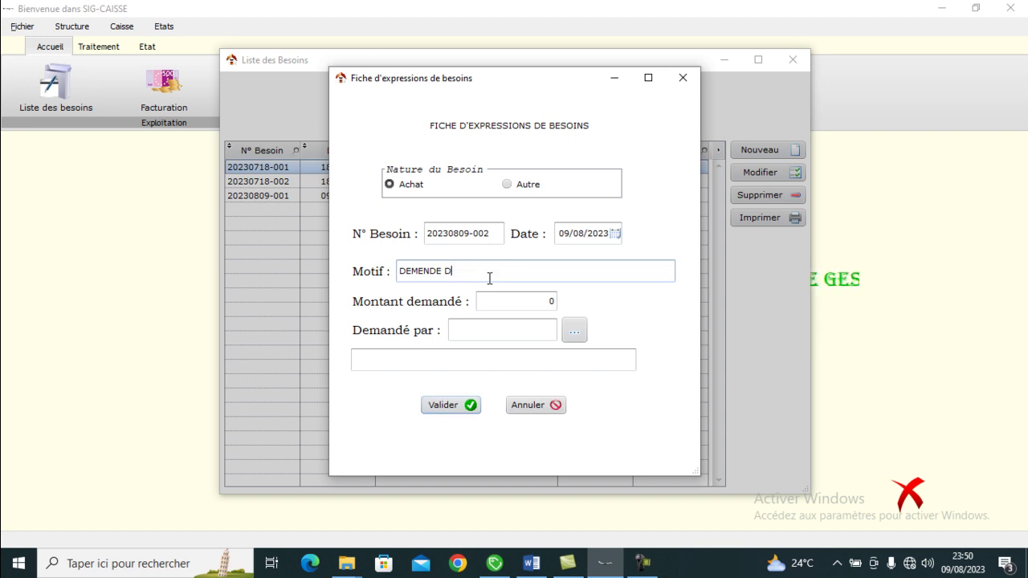
{"action": "type", "text": "'"}
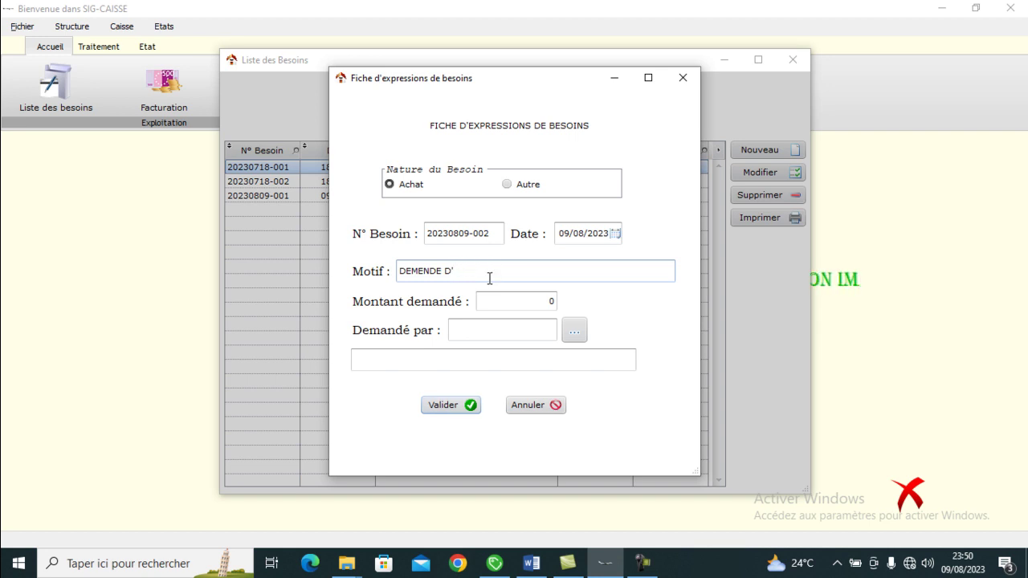
{"action": "type", "text": "EMPRUNT POUR MARIAGE"}
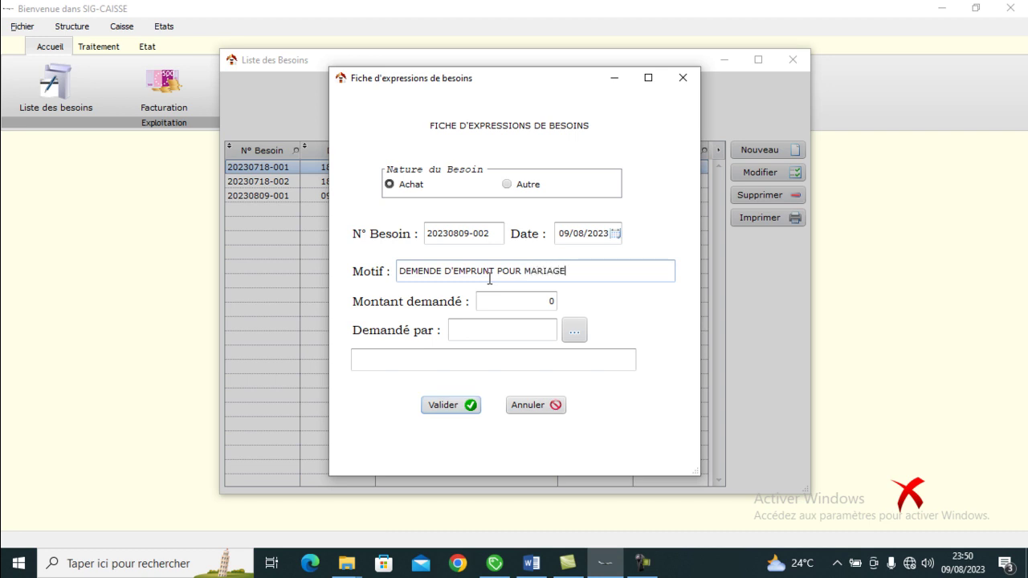
{"action": "left_click", "coordinate": [525, 301]}
{"action": "type", "text": "1 000 00"}
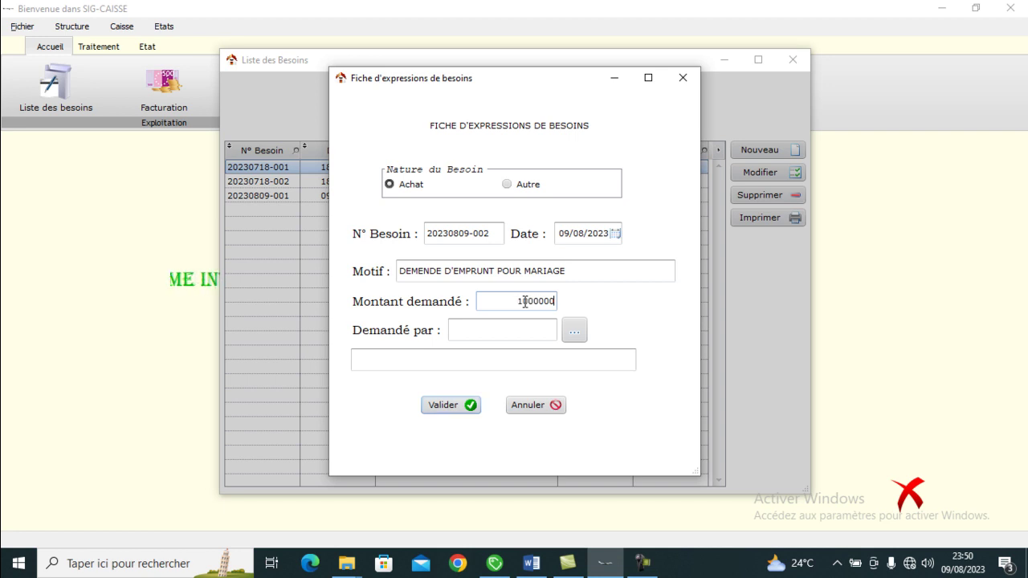
{"action": "type", "text": "0"}
{"action": "left_click", "coordinate": [520, 331]}
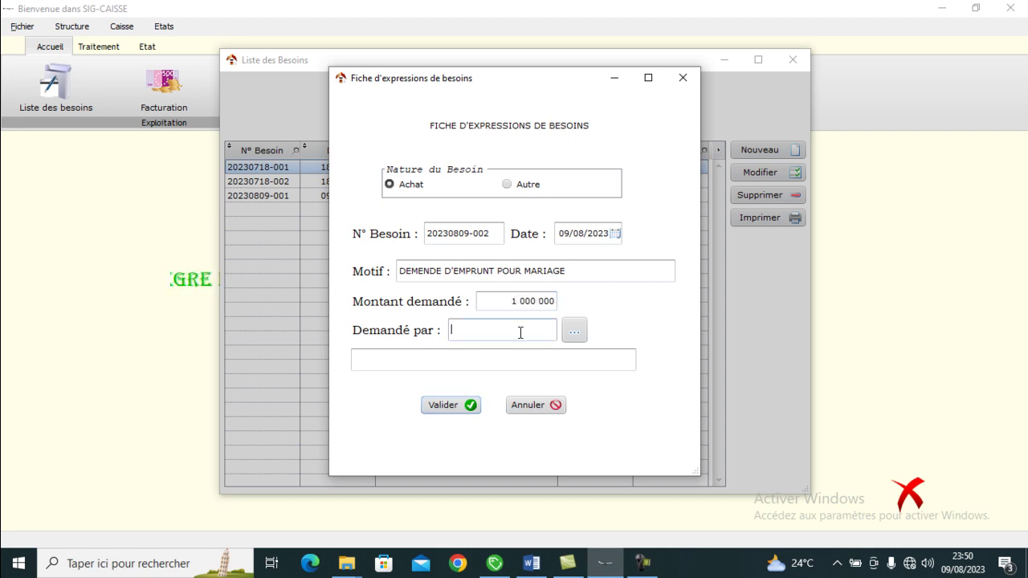
{"action": "type", "text": "KAMDEM"}
{"action": "left_click", "coordinate": [499, 360]}
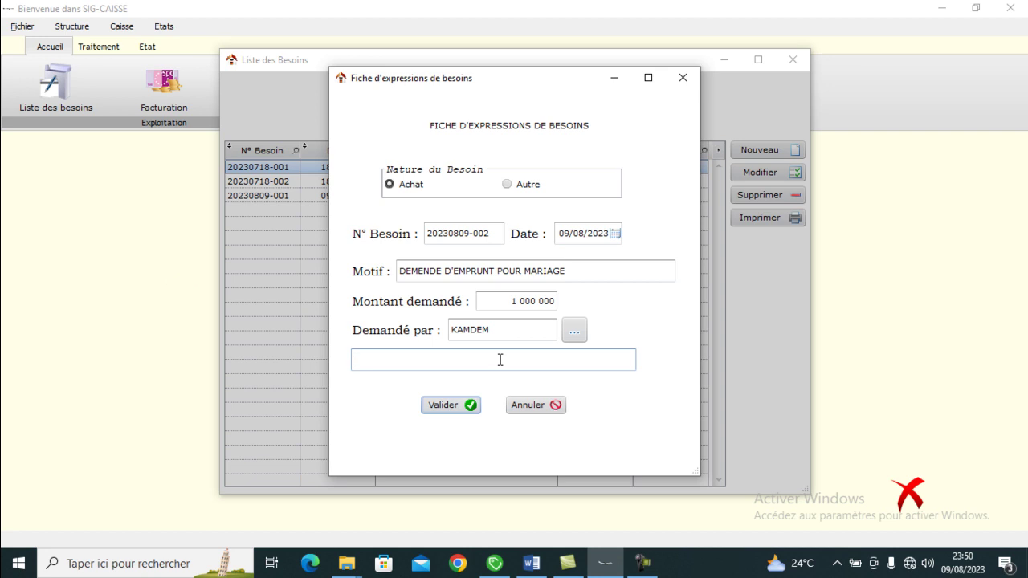
{"action": "type", "text": "EMPRUNT"}
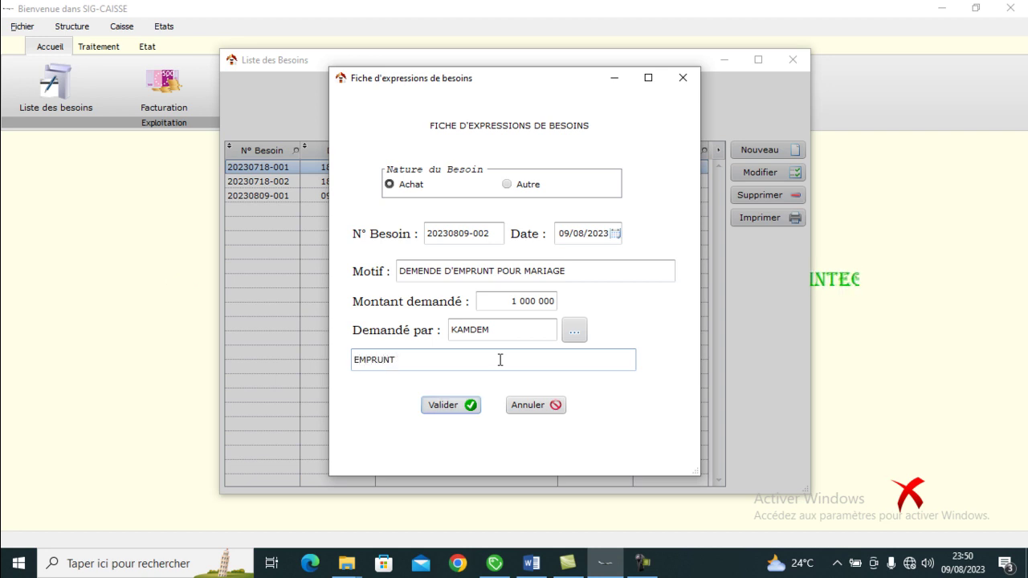
{"action": "type", "text": " REMBOURSABLE EN "}
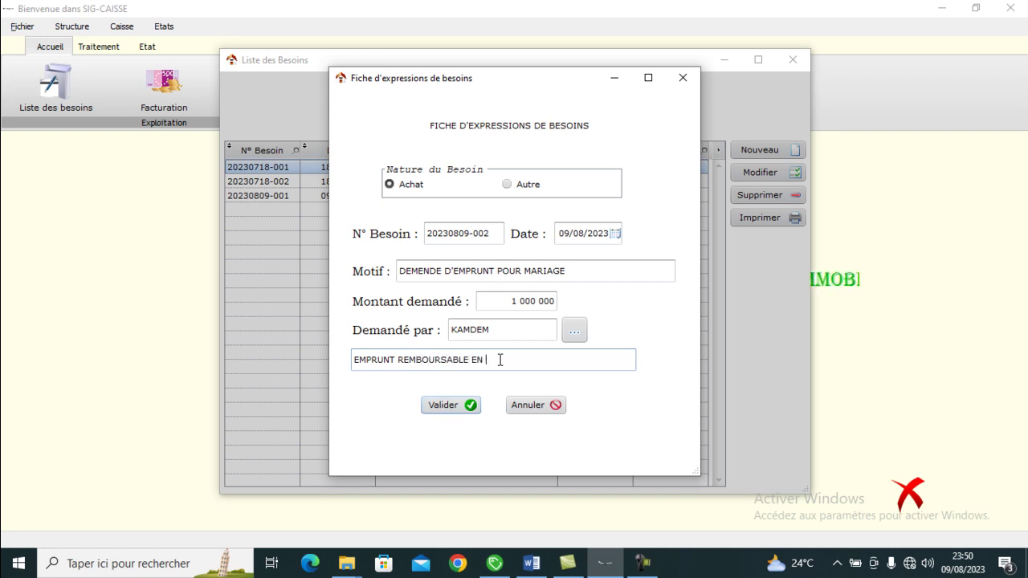
{"action": "type", "text": "12 MENSUALITE"}
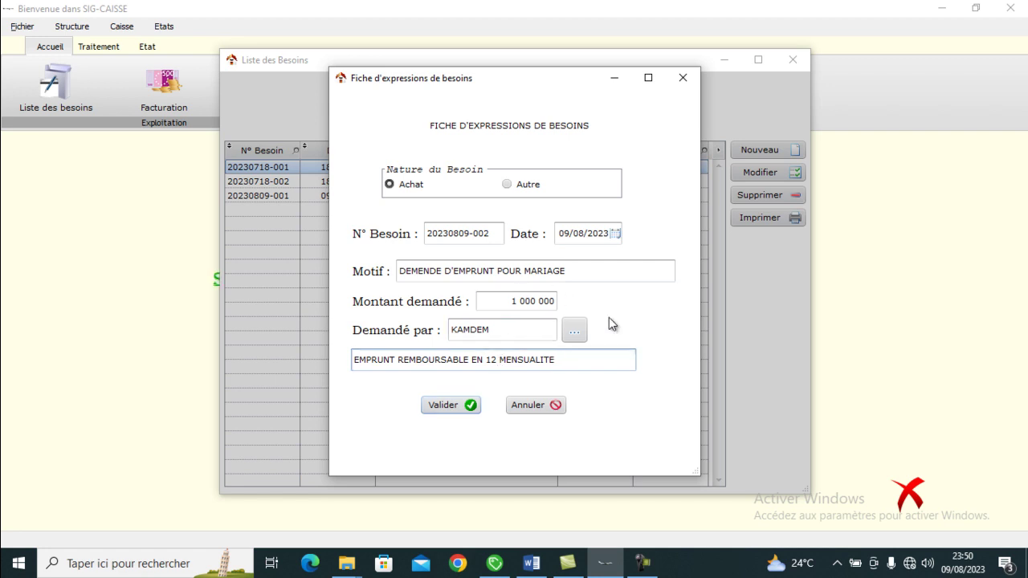
{"action": "left_click", "coordinate": [450, 407]}
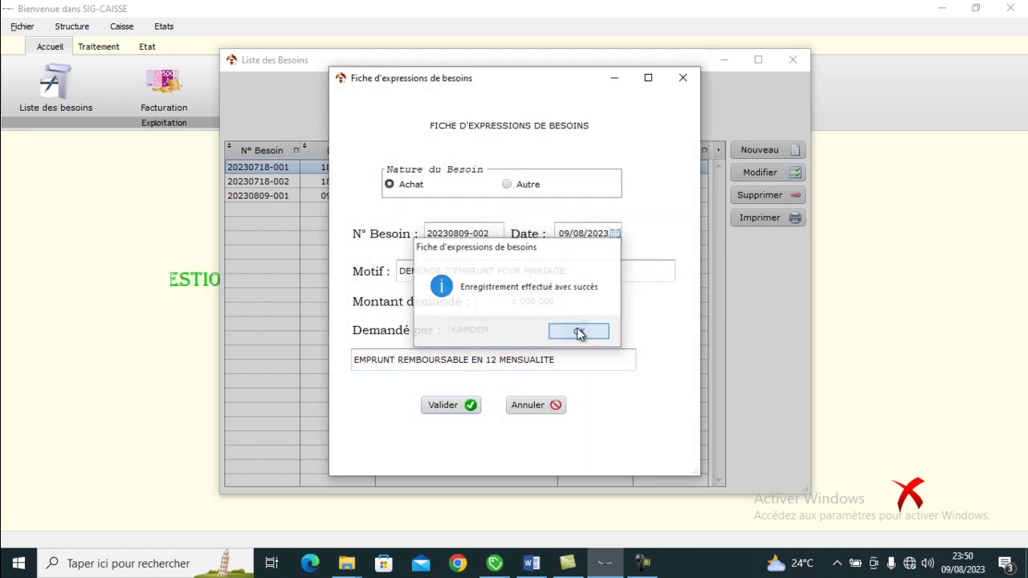
- Dismiss the save confirmation and review the salary advance and marriage loan requests in the list
{"action": "left_click", "coordinate": [578, 332]}
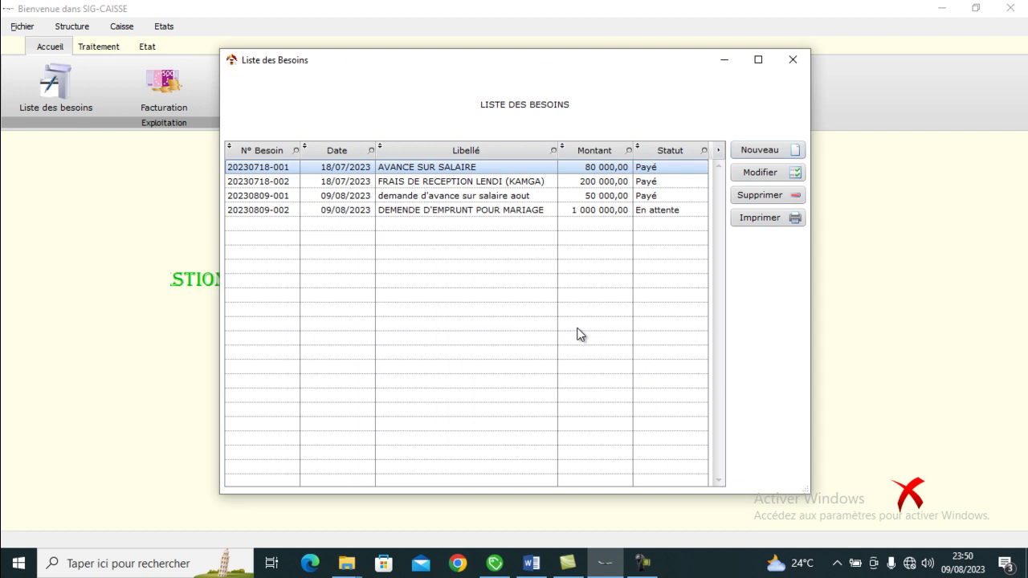
{"action": "left_click", "coordinate": [514, 213]}
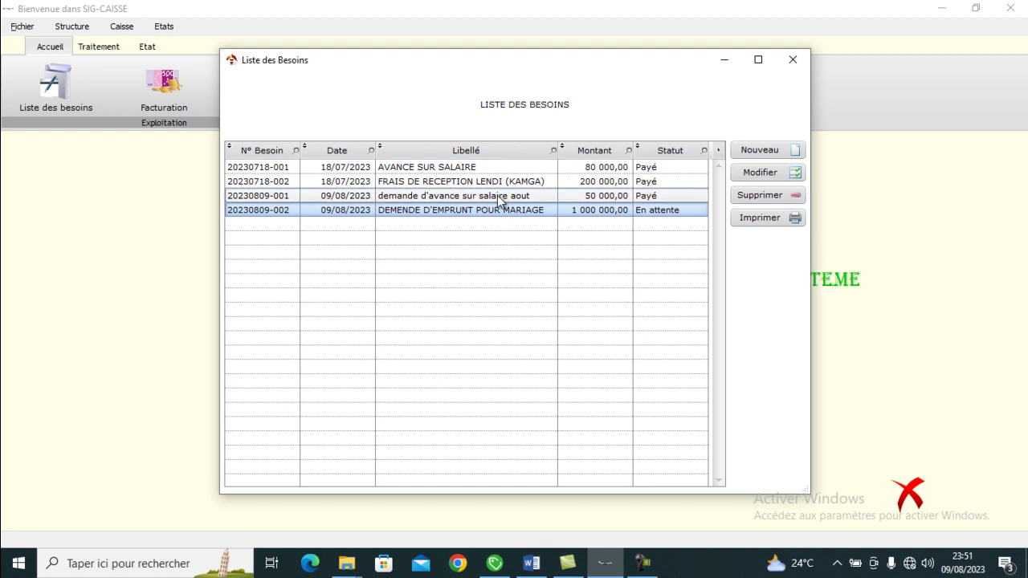
{"action": "left_click", "coordinate": [499, 197]}
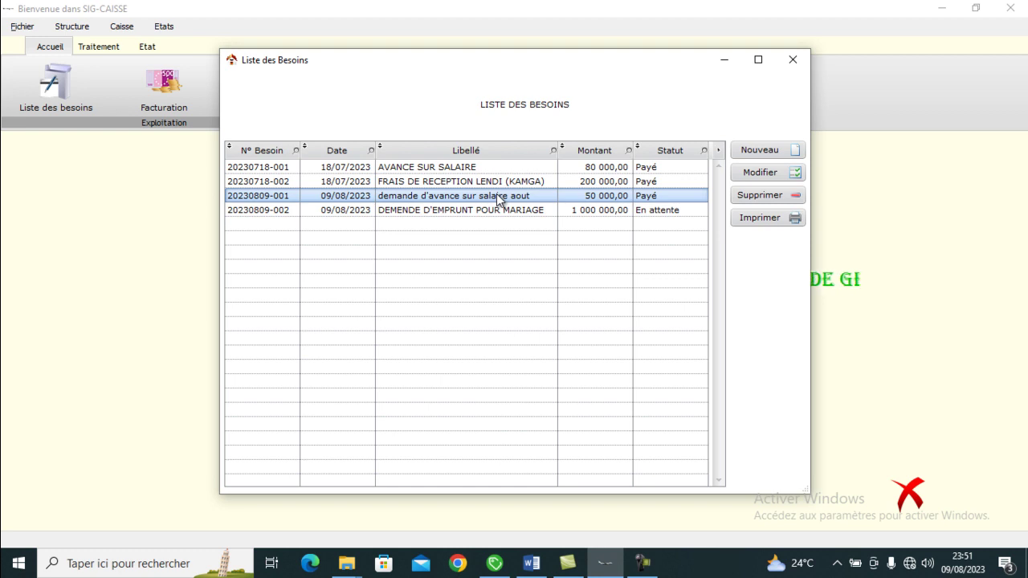
{"action": "left_click", "coordinate": [495, 207]}
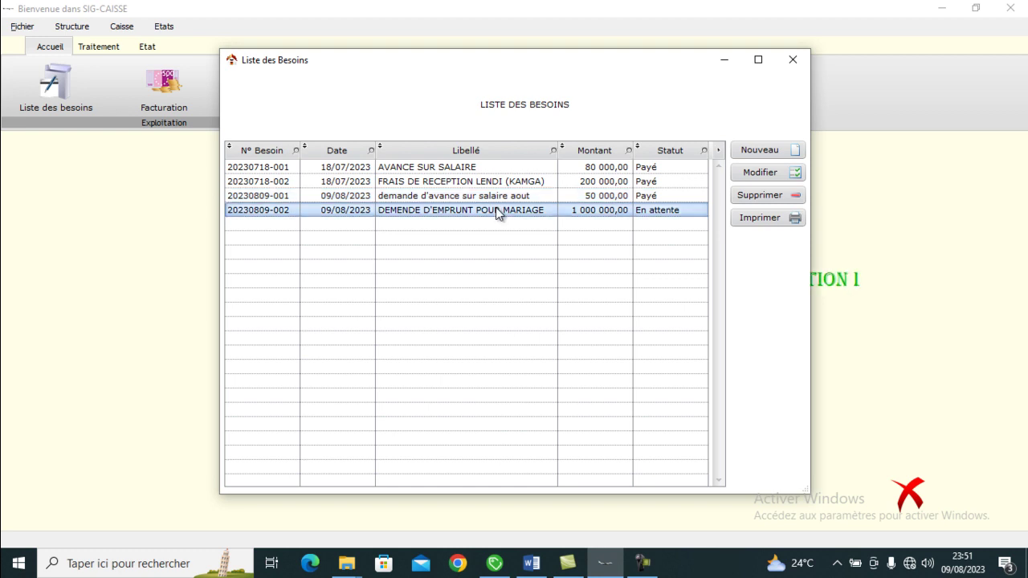
- Close the full needs list and open Besoins en attente under Traitement
{"action": "left_click", "coordinate": [792, 64]}
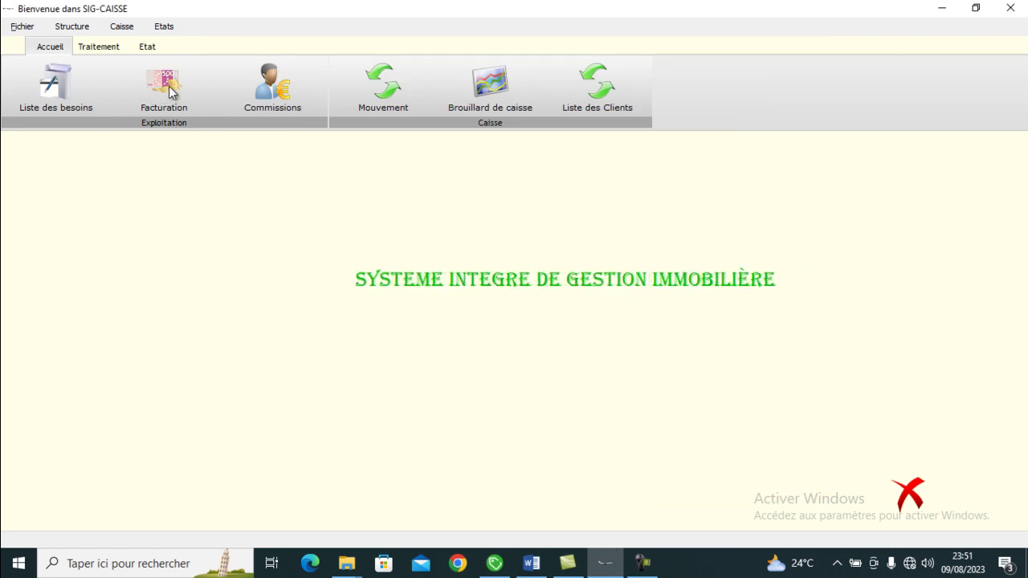
{"action": "left_click", "coordinate": [105, 48]}
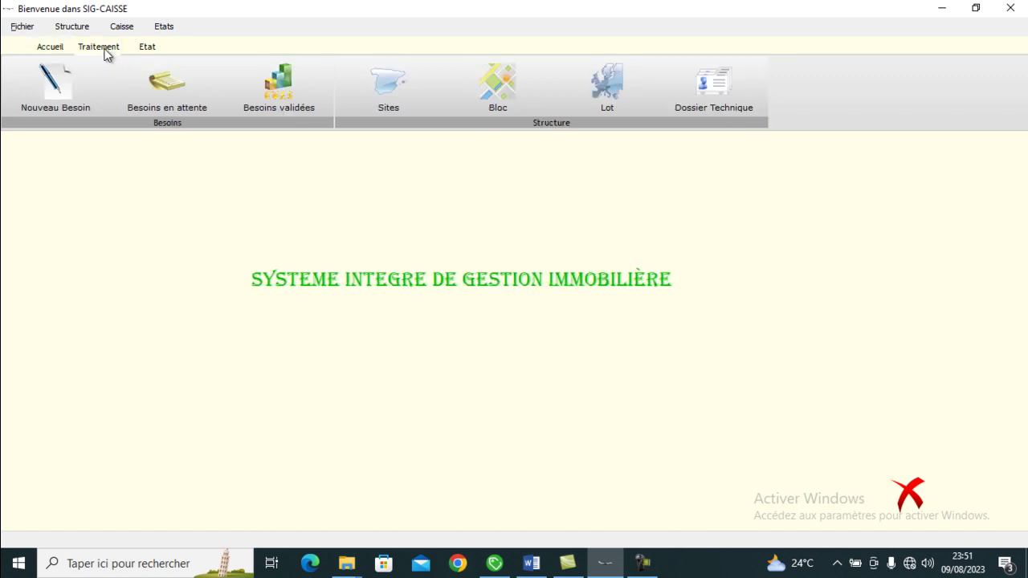
{"action": "left_click", "coordinate": [176, 90]}
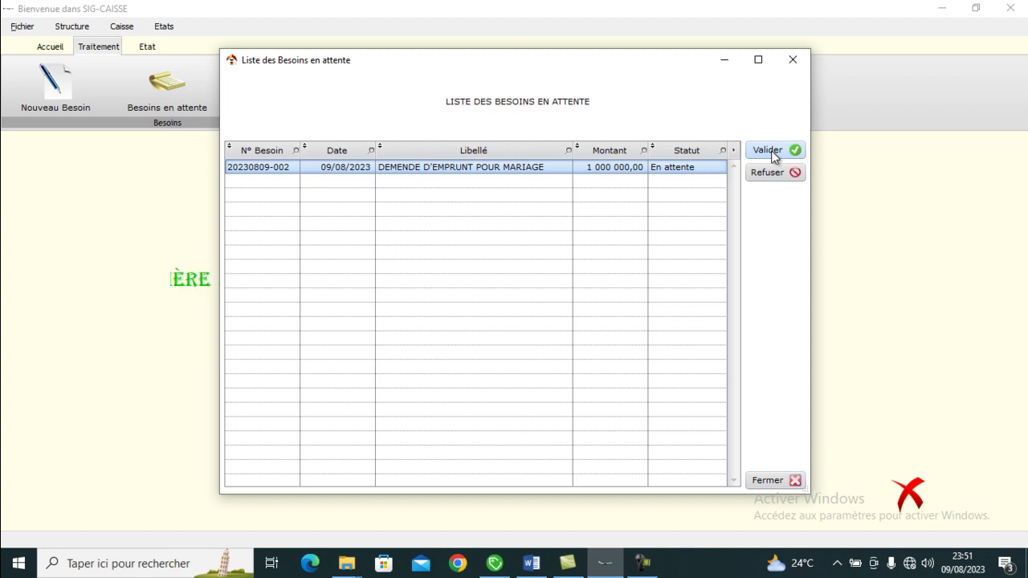
- Open the loan request's validation form and check the empty analytic plans list
{"action": "left_click", "coordinate": [771, 150]}
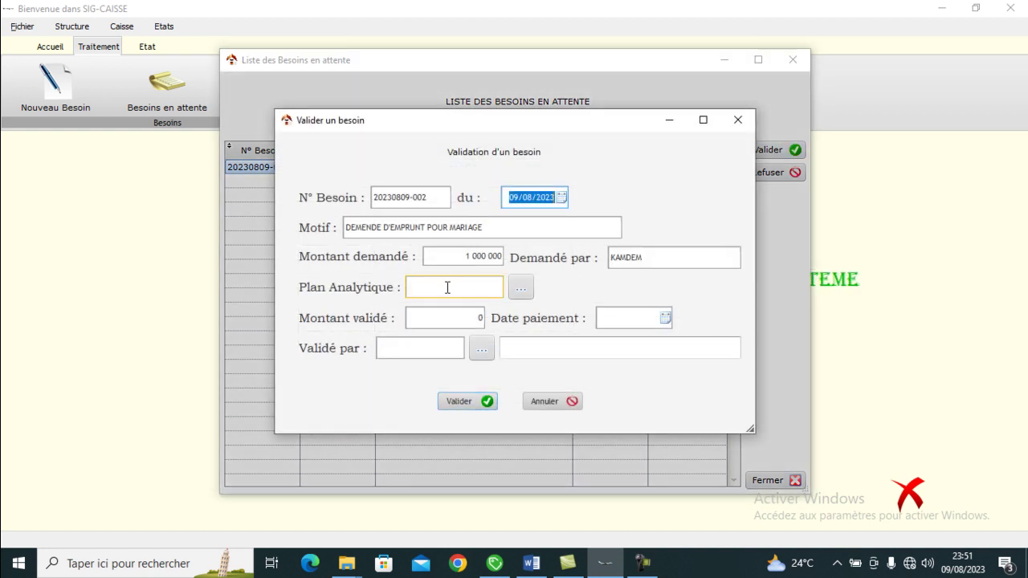
{"action": "left_click", "coordinate": [518, 289]}
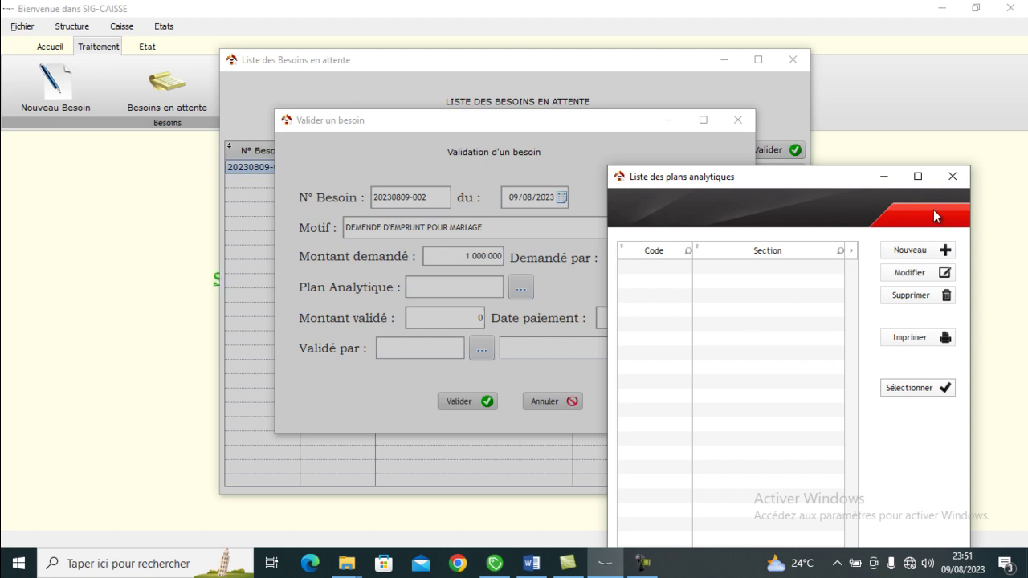
{"action": "left_click", "coordinate": [951, 178]}
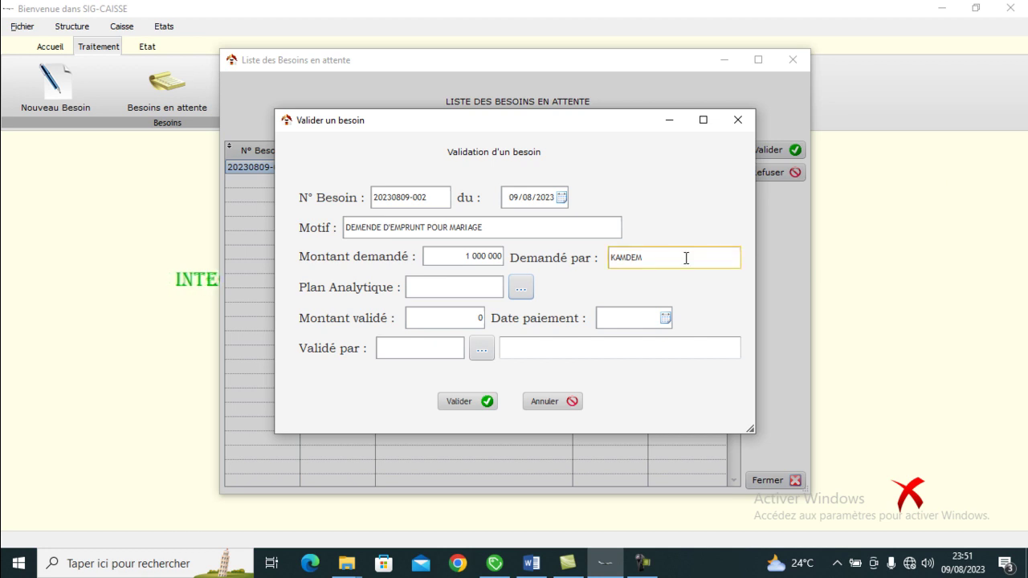
- Set validated amount 750000 and payment date 09/08/2023, then open the third-party list for Validé par
{"action": "left_click", "coordinate": [450, 321]}
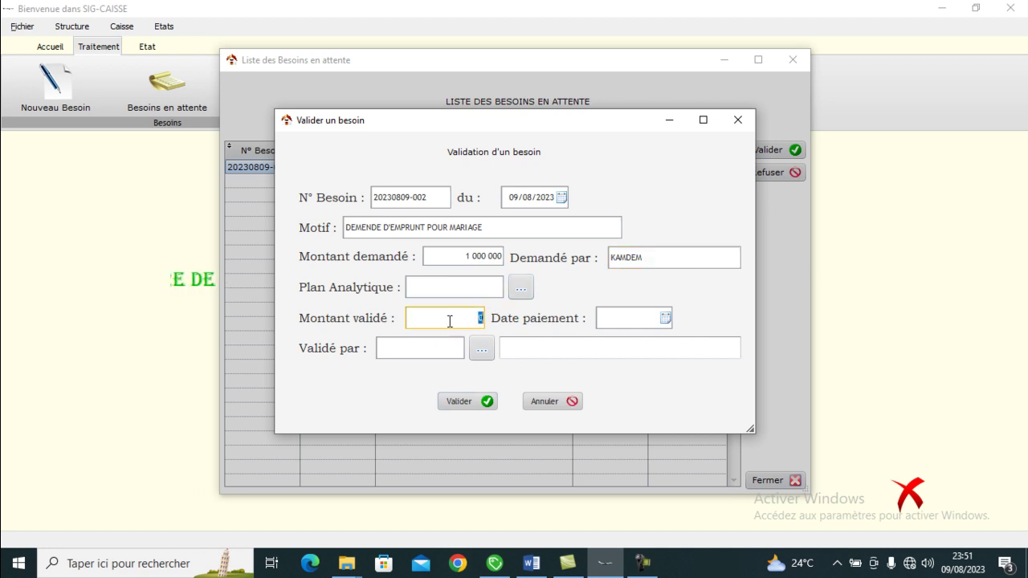
{"action": "left_click", "coordinate": [450, 321]}
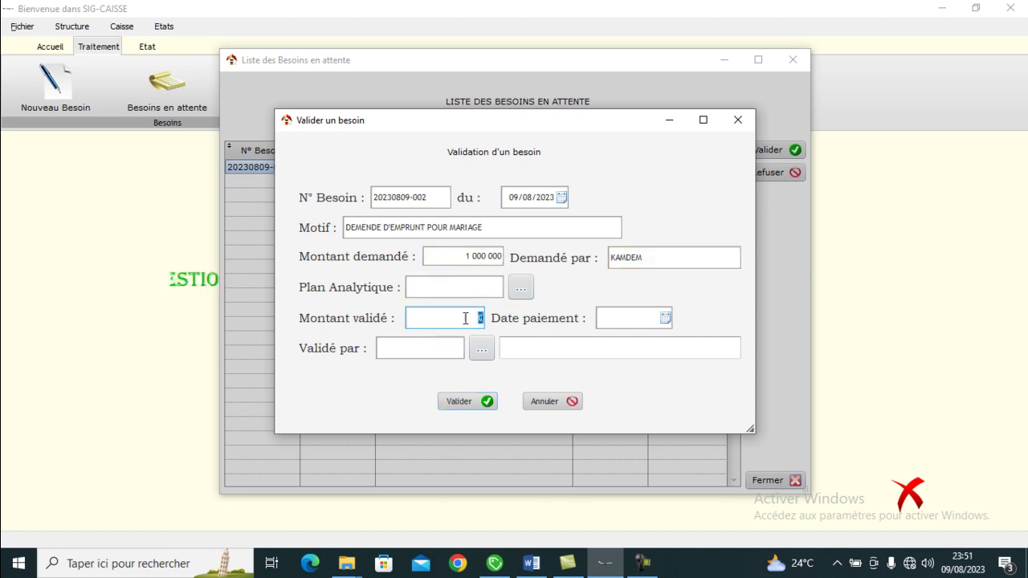
{"action": "type", "text": "750000"}
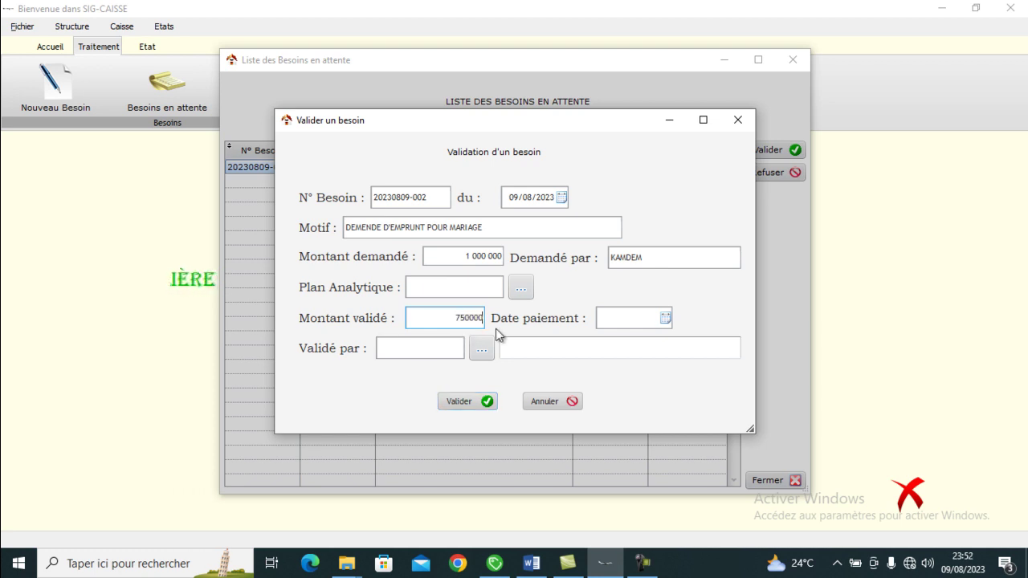
{"action": "left_click", "coordinate": [665, 319]}
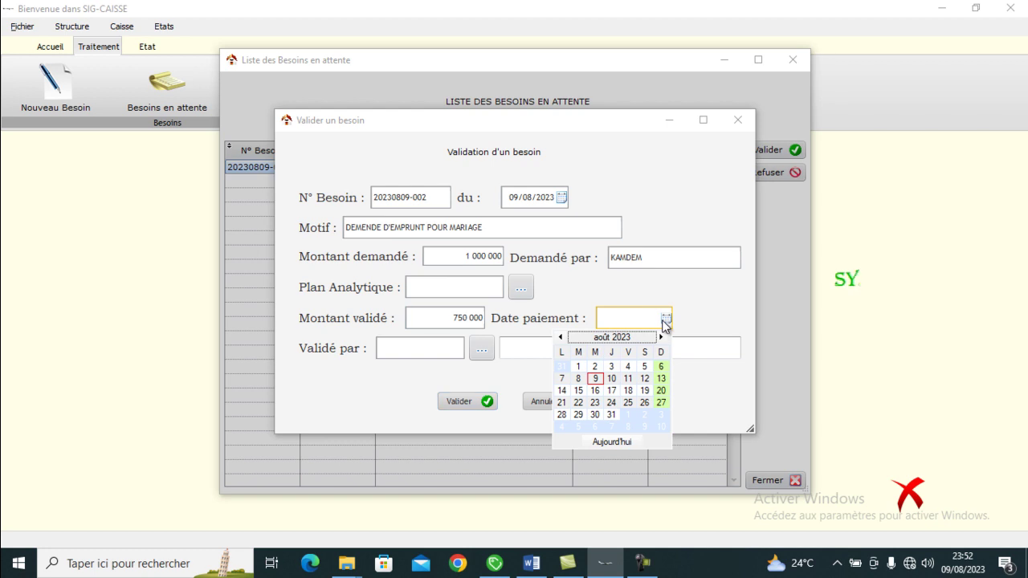
{"action": "left_click", "coordinate": [601, 378]}
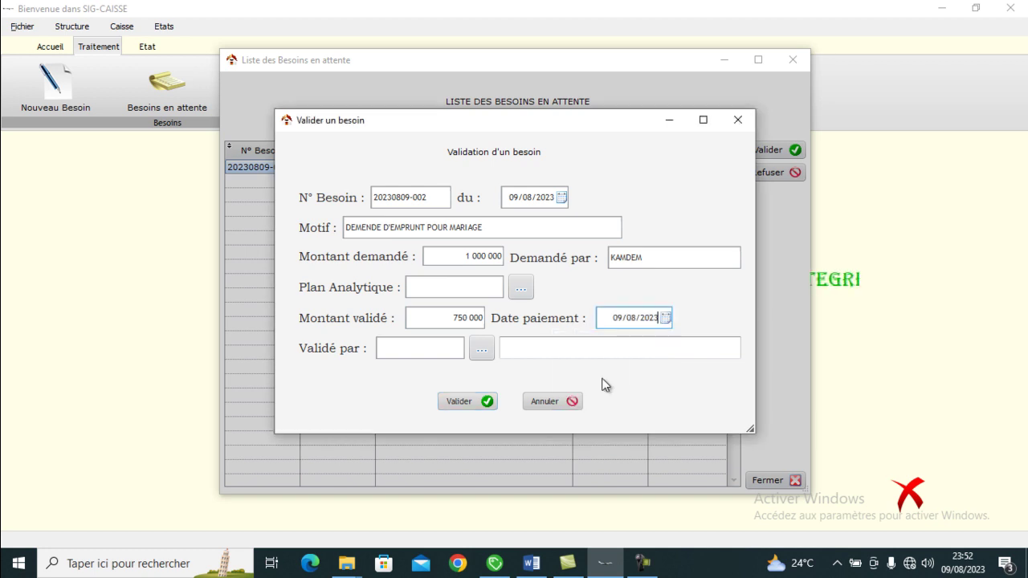
{"action": "left_click", "coordinate": [451, 350]}
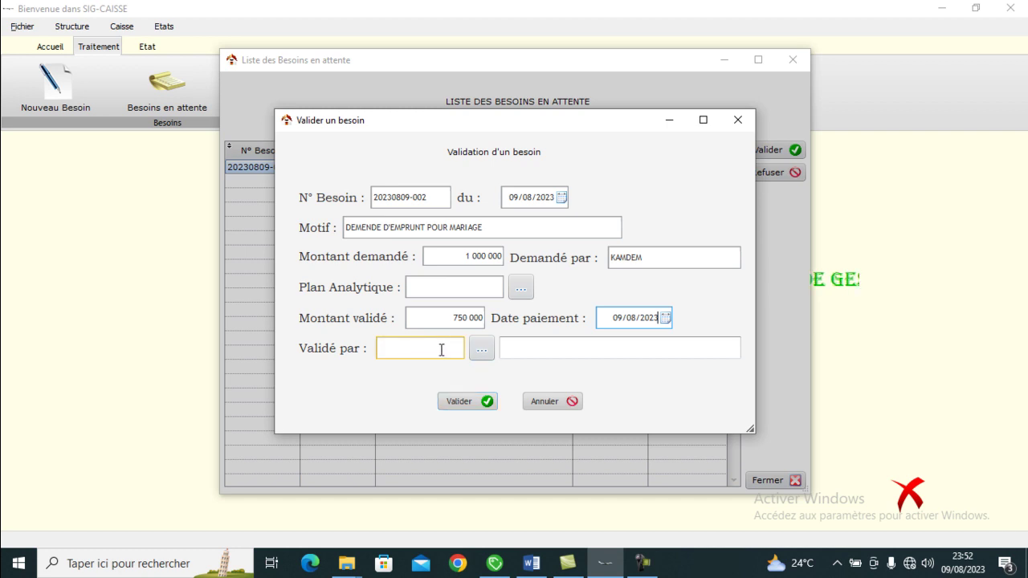
{"action": "left_click", "coordinate": [479, 350]}
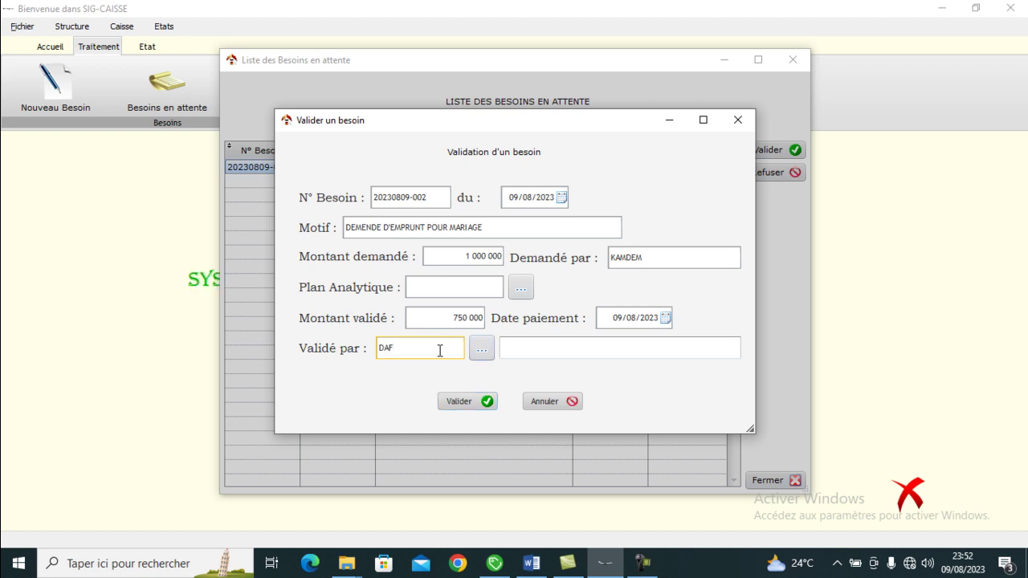
{"action": "left_click", "coordinate": [482, 349]}
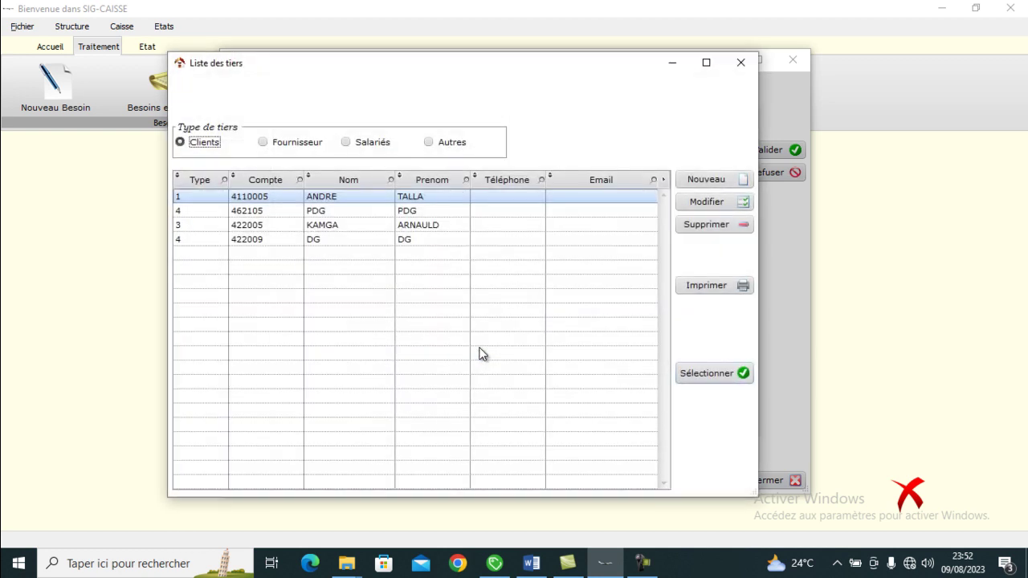
- Choose DG from the third-party list as validator and submit the validation
{"action": "left_click", "coordinate": [408, 241]}
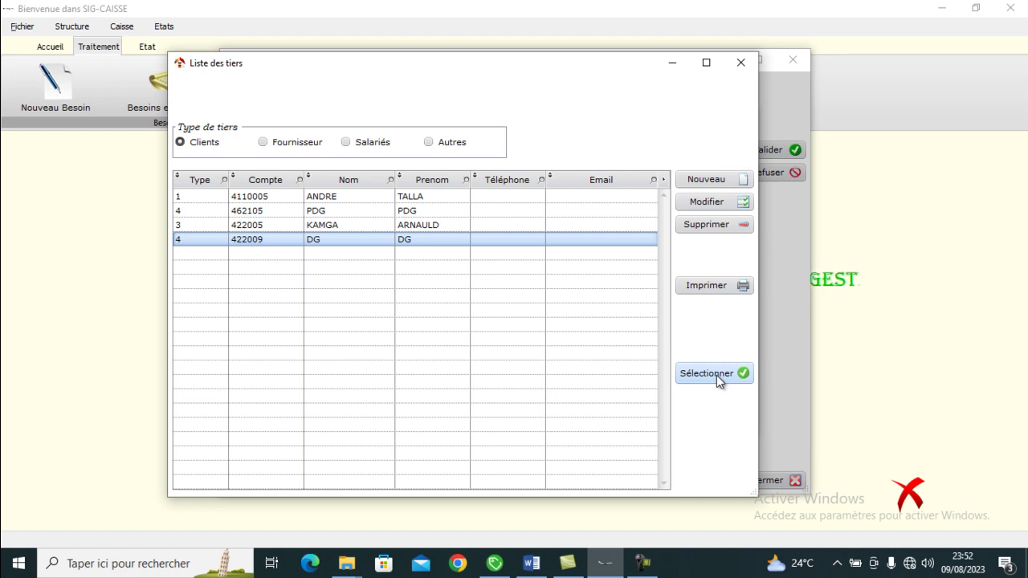
{"action": "left_click", "coordinate": [707, 373]}
{"action": "left_click", "coordinate": [474, 402]}
{"action": "left_click", "coordinate": [569, 332]}
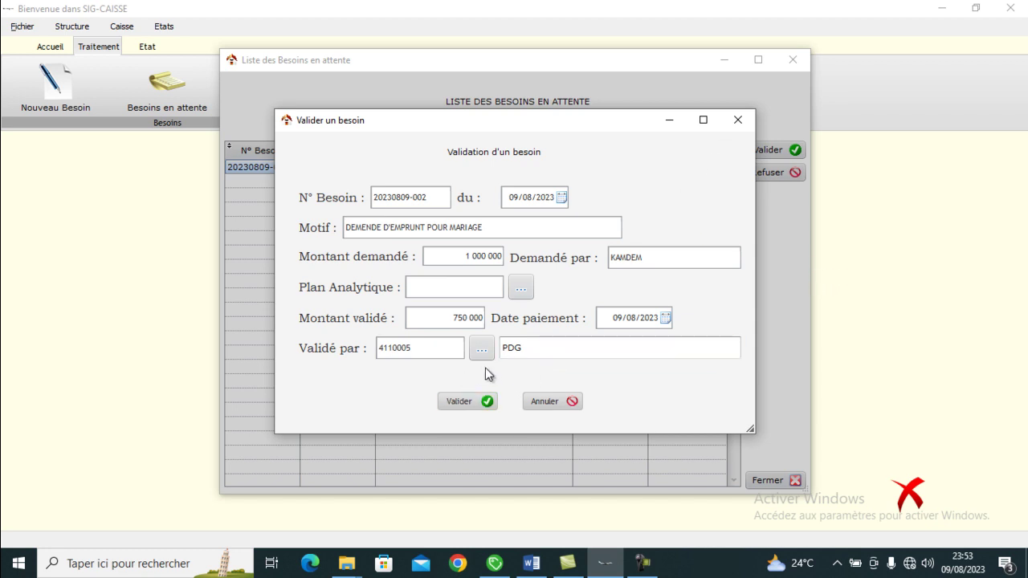
- Validate the request at 750 000, close the form, and open Besoins validées
{"action": "left_click", "coordinate": [470, 403]}
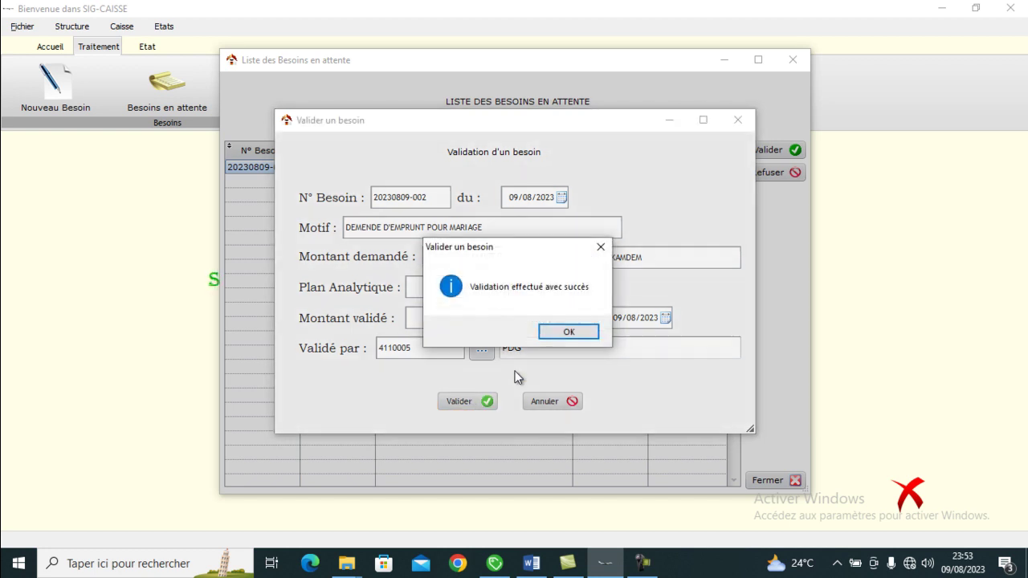
{"action": "left_click", "coordinate": [565, 332]}
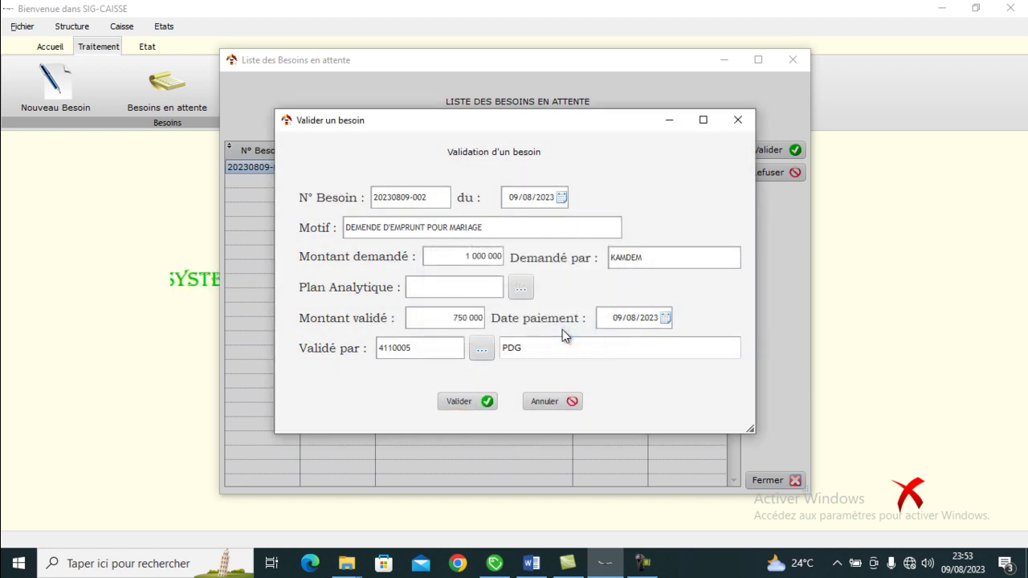
{"action": "left_click", "coordinate": [737, 121]}
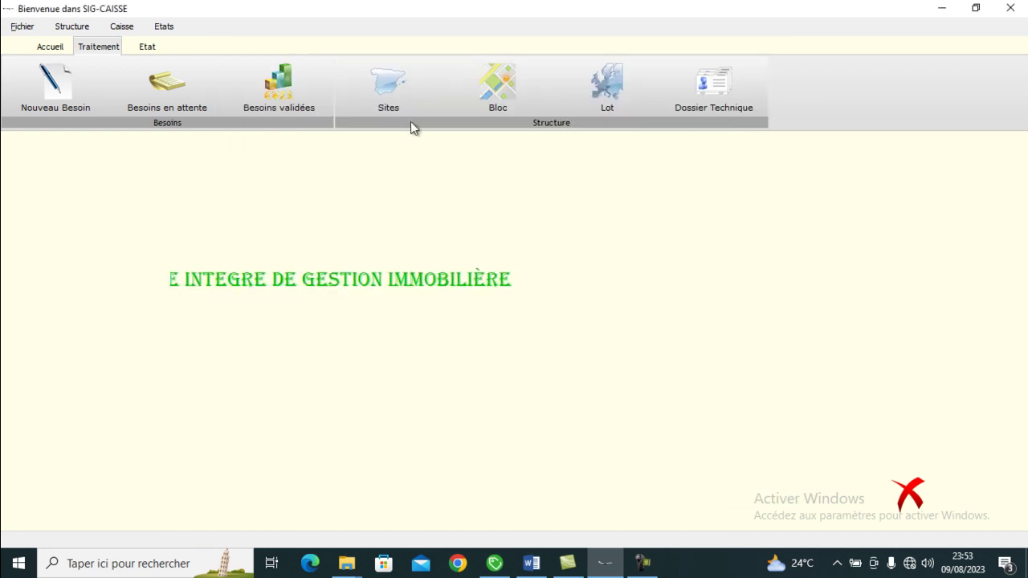
{"action": "left_click", "coordinate": [295, 93]}
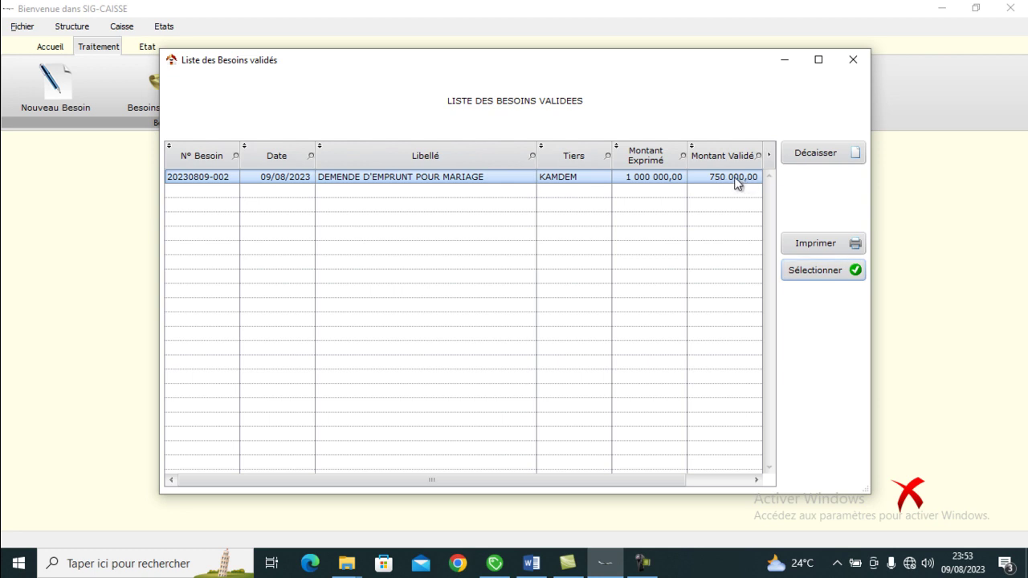
{"action": "left_click", "coordinate": [828, 153]}
{"action": "left_click", "coordinate": [583, 335]}
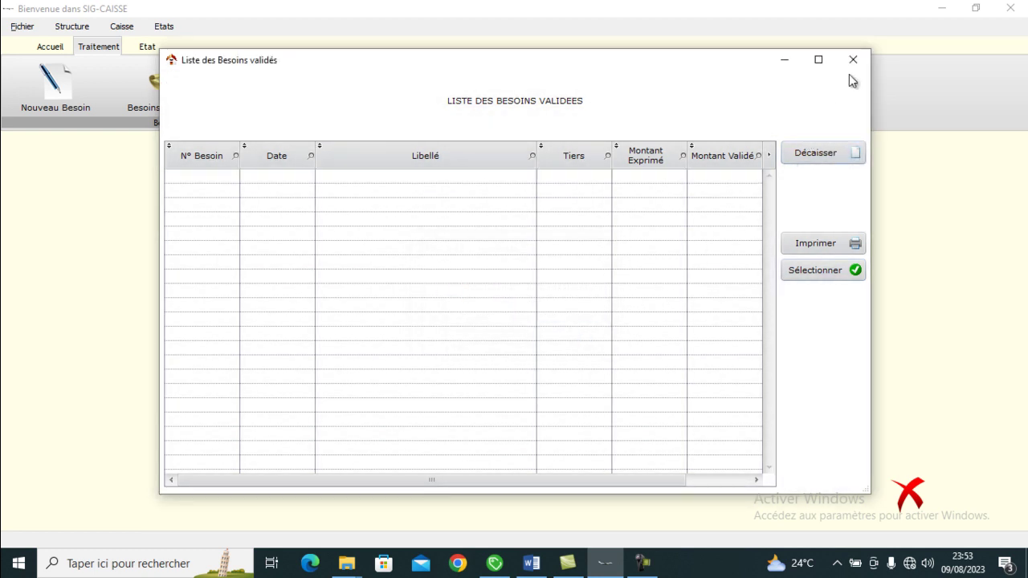
{"action": "left_click", "coordinate": [853, 61]}
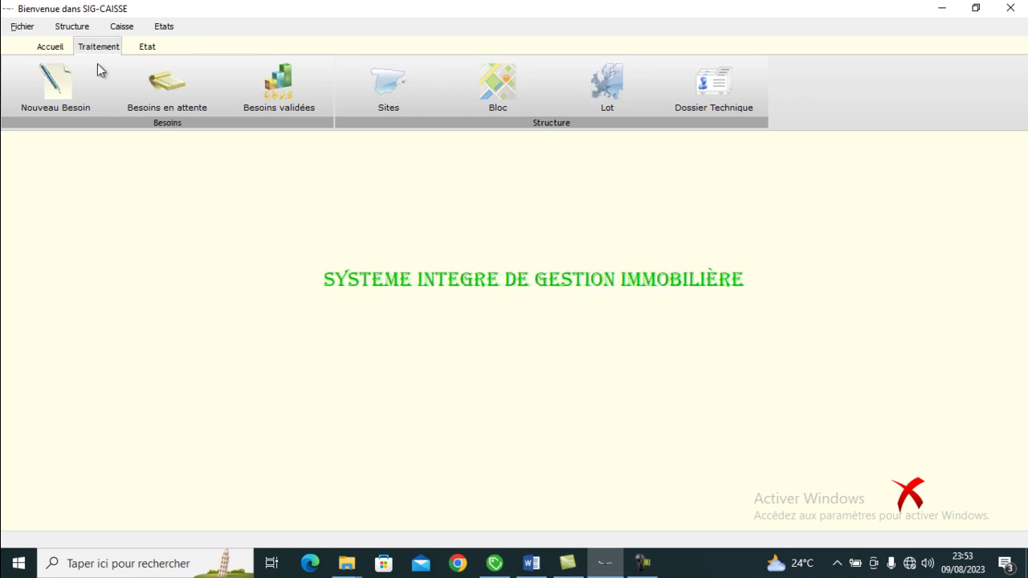
{"action": "left_click", "coordinate": [55, 48]}
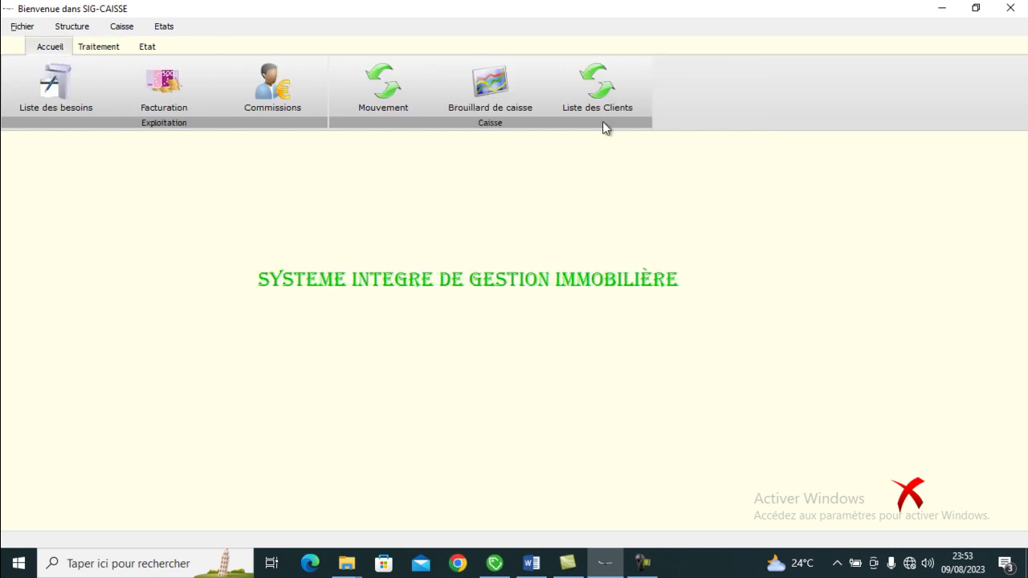
{"action": "left_click", "coordinate": [501, 82]}
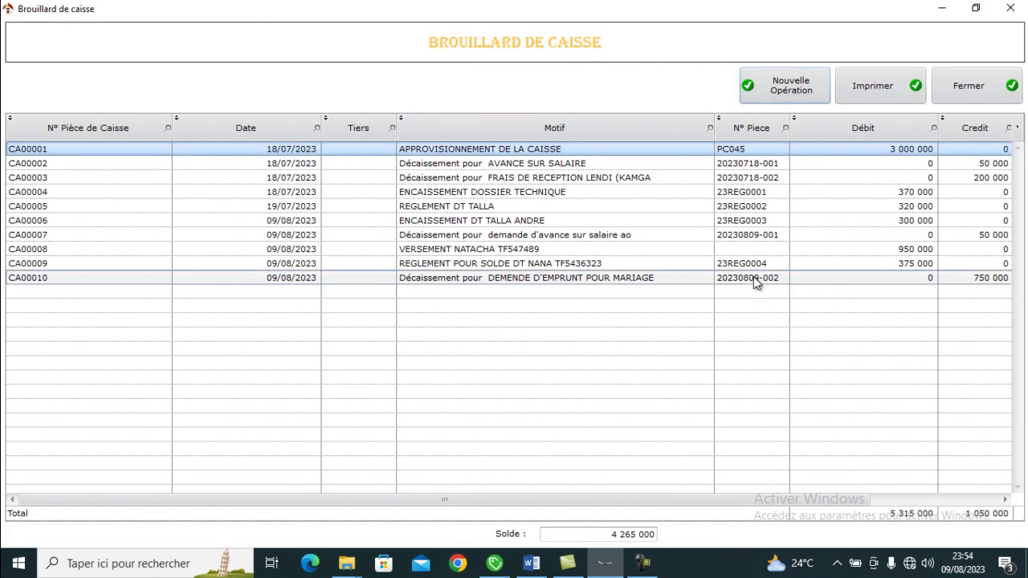
{"action": "left_click", "coordinate": [753, 277]}
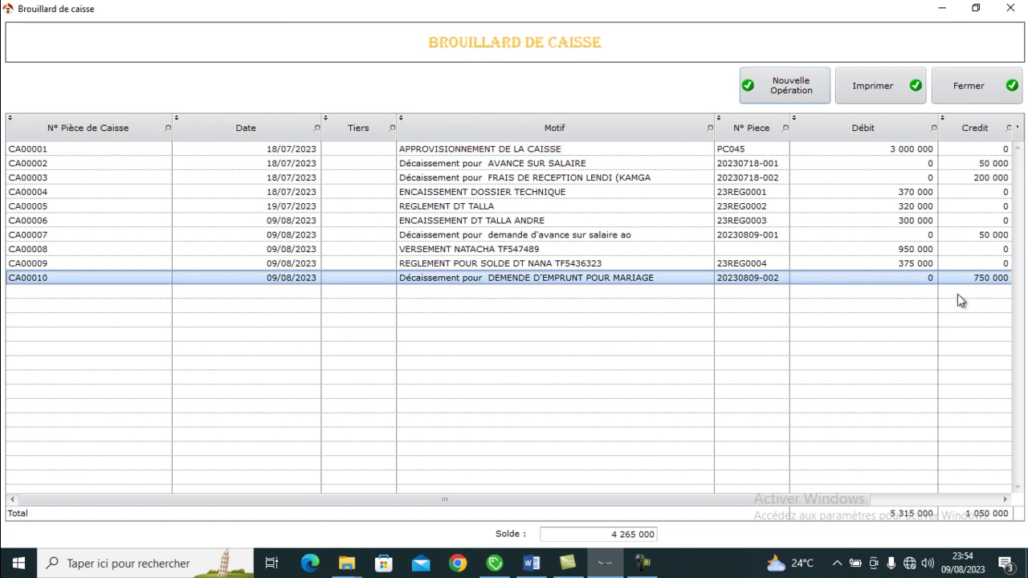